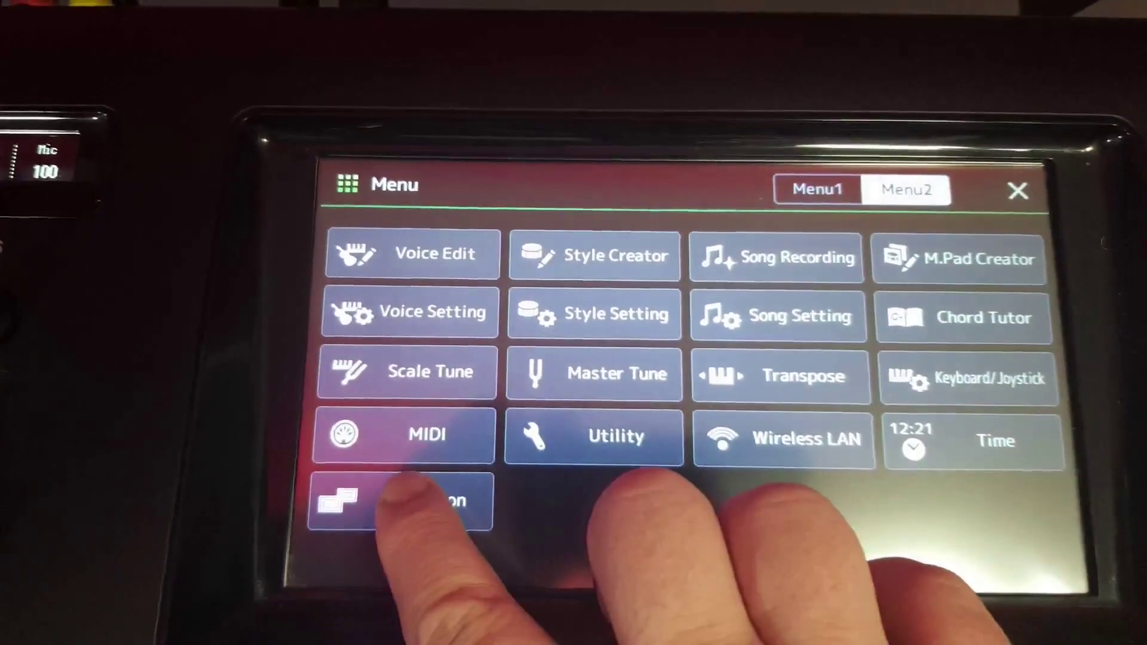
{"action": "left_click", "coordinate": [412, 507]}
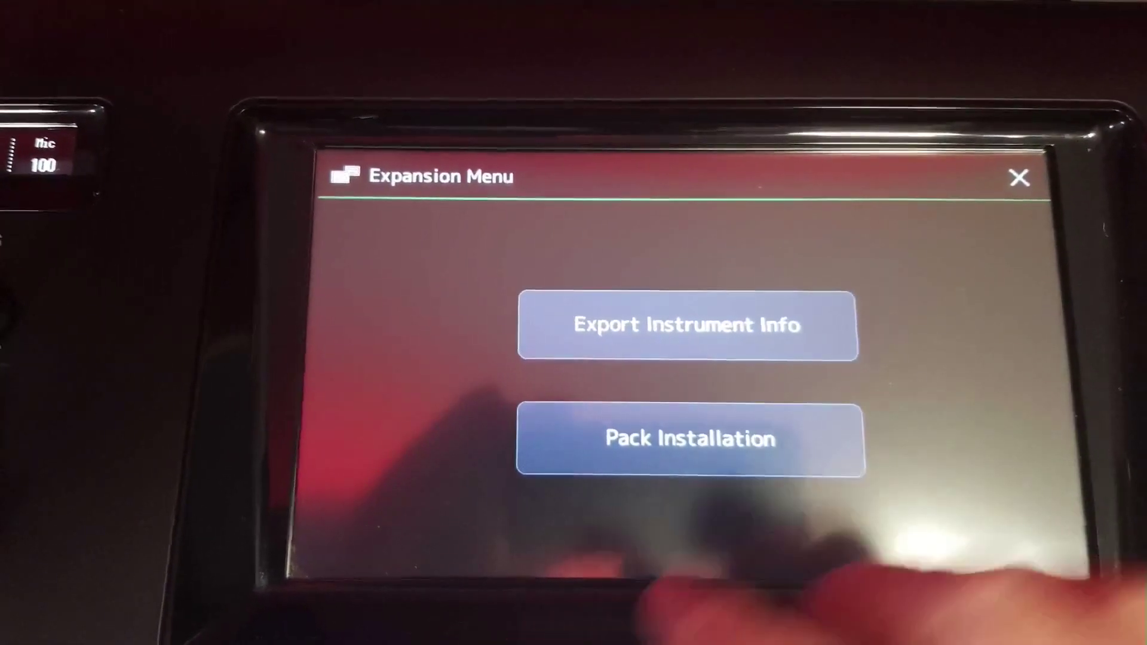
{"action": "left_click", "coordinate": [731, 325]}
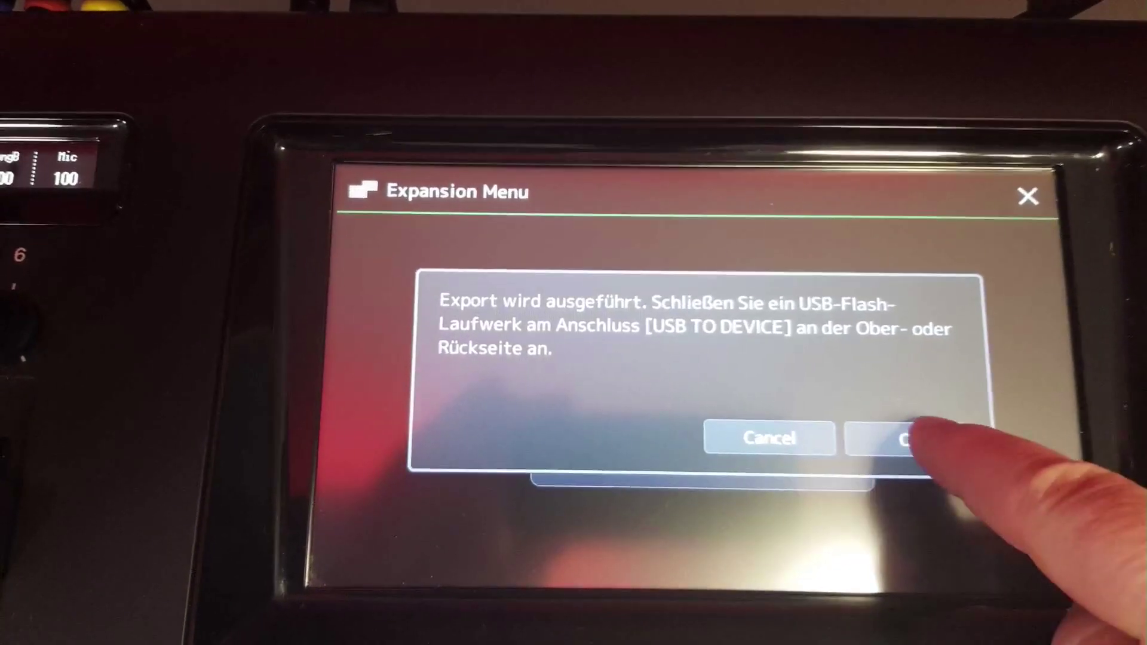
{"action": "left_click", "coordinate": [911, 439]}
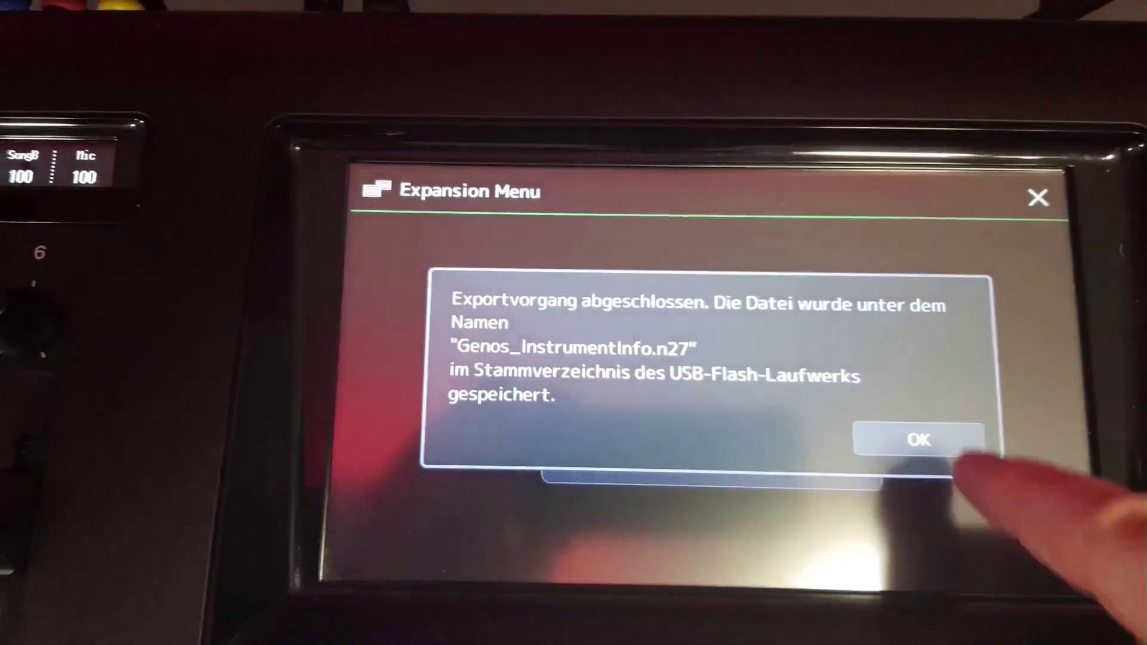
{"action": "left_click", "coordinate": [902, 432]}
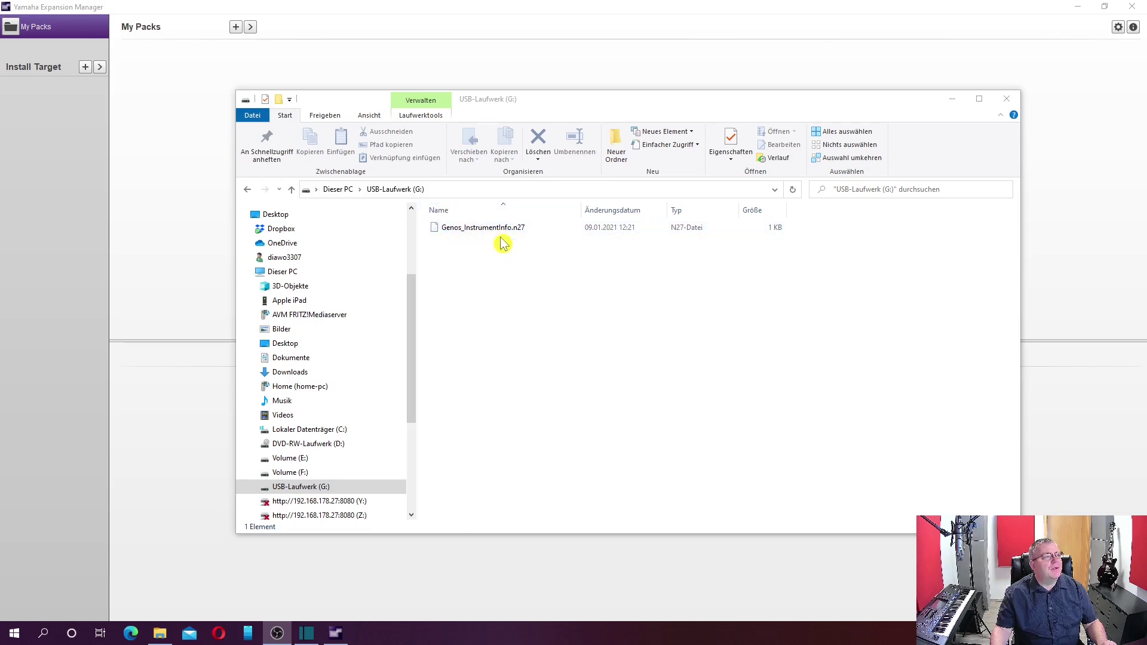
Step: In Yamaha Expansion Manager, import Genos_InstrumentInfo.n27 from the Instrumentinfo folder as an install target and select the Genos target
{"action": "left_click", "coordinate": [1077, 7]}
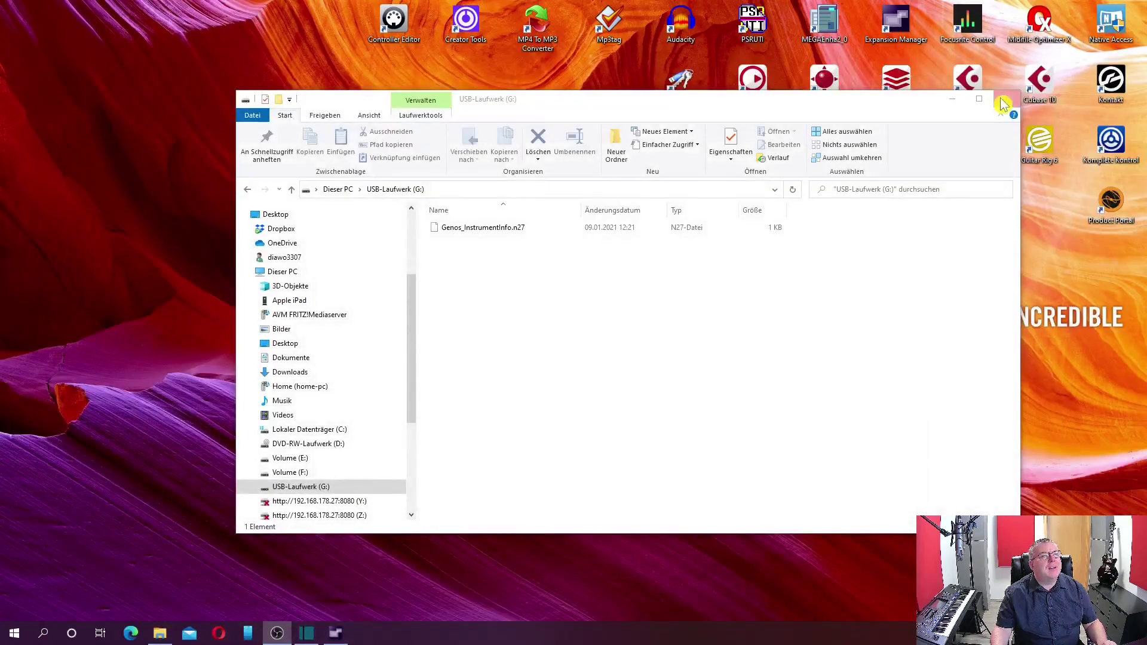
{"action": "left_click", "coordinate": [336, 635]}
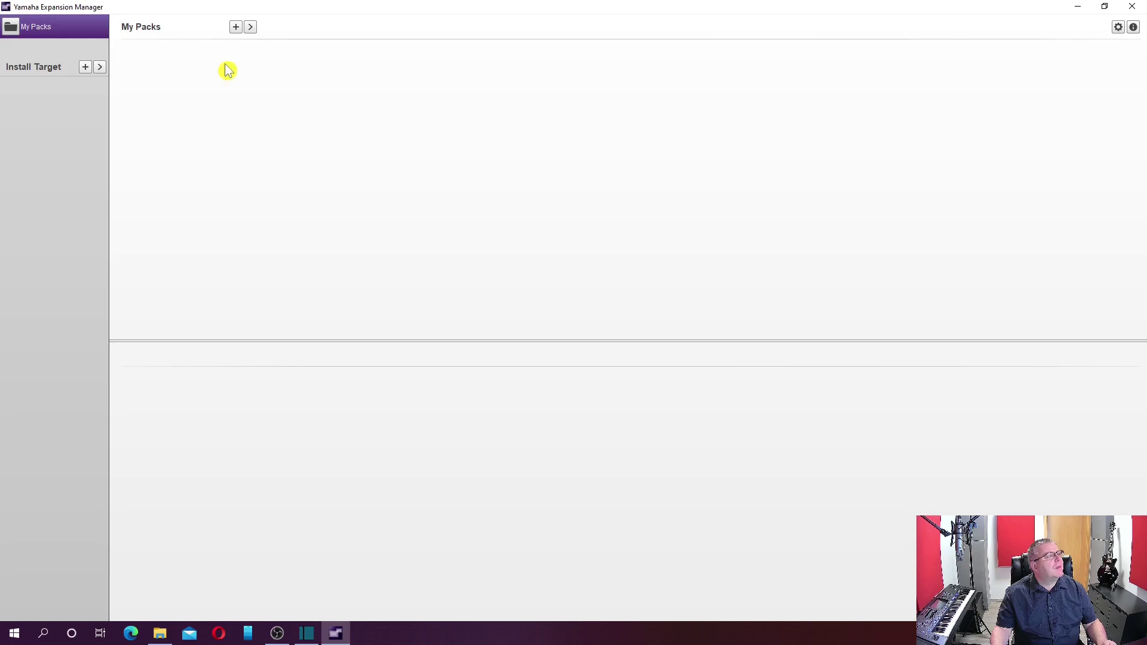
{"action": "left_click", "coordinate": [86, 67]}
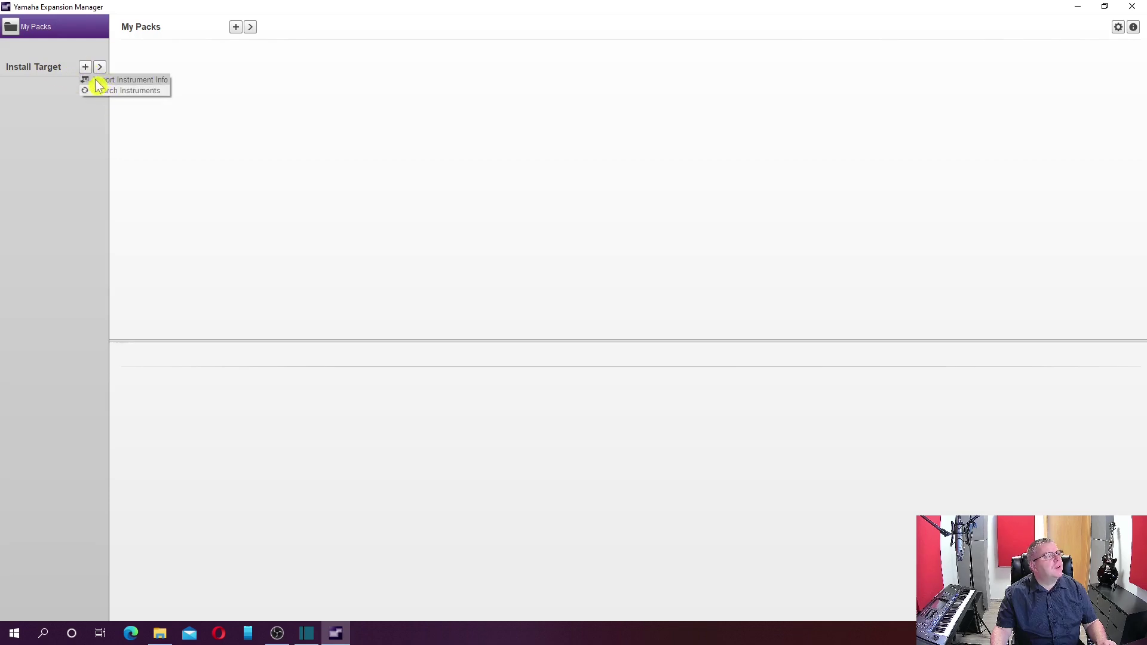
{"action": "left_click", "coordinate": [112, 83]}
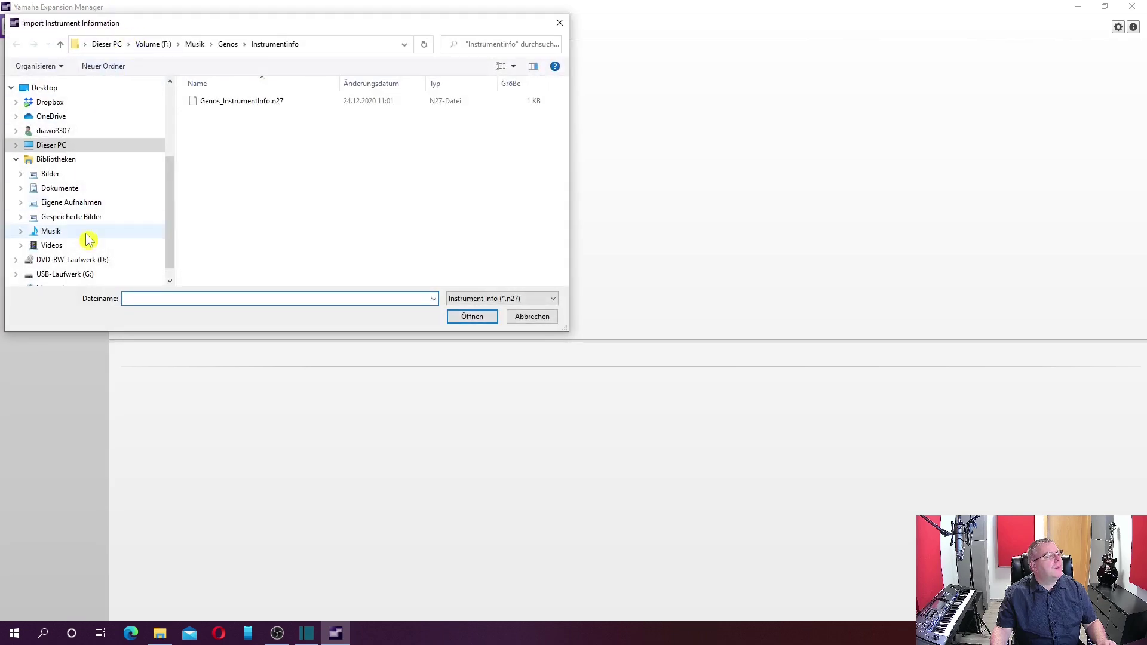
{"action": "double_click", "coordinate": [224, 102]}
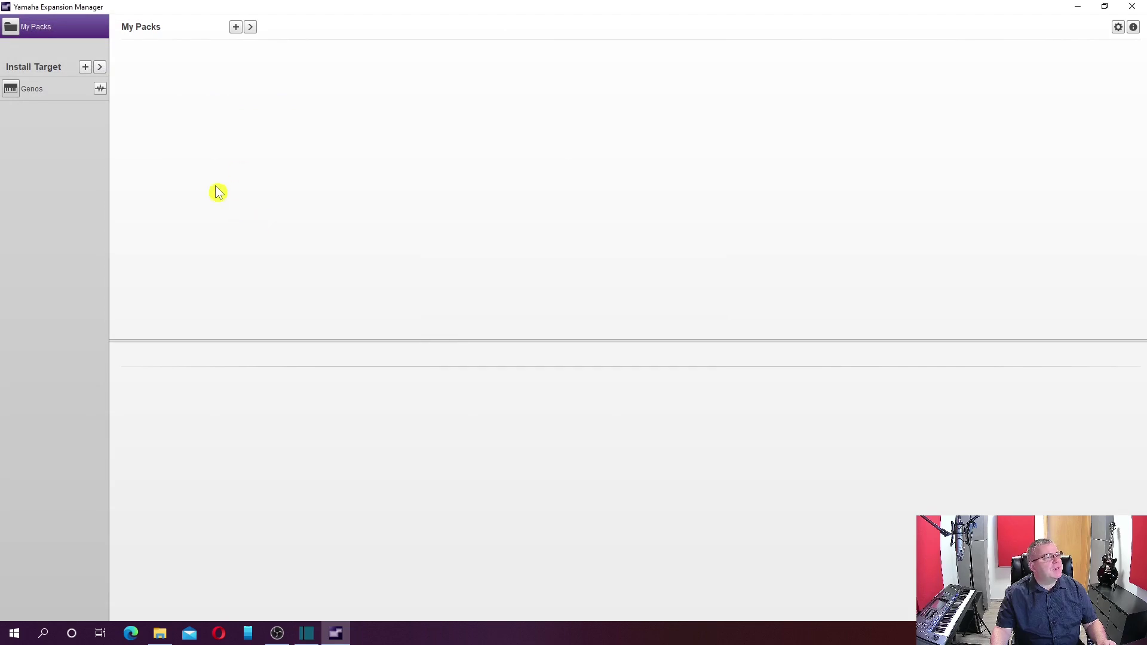
{"action": "left_click", "coordinate": [18, 96]}
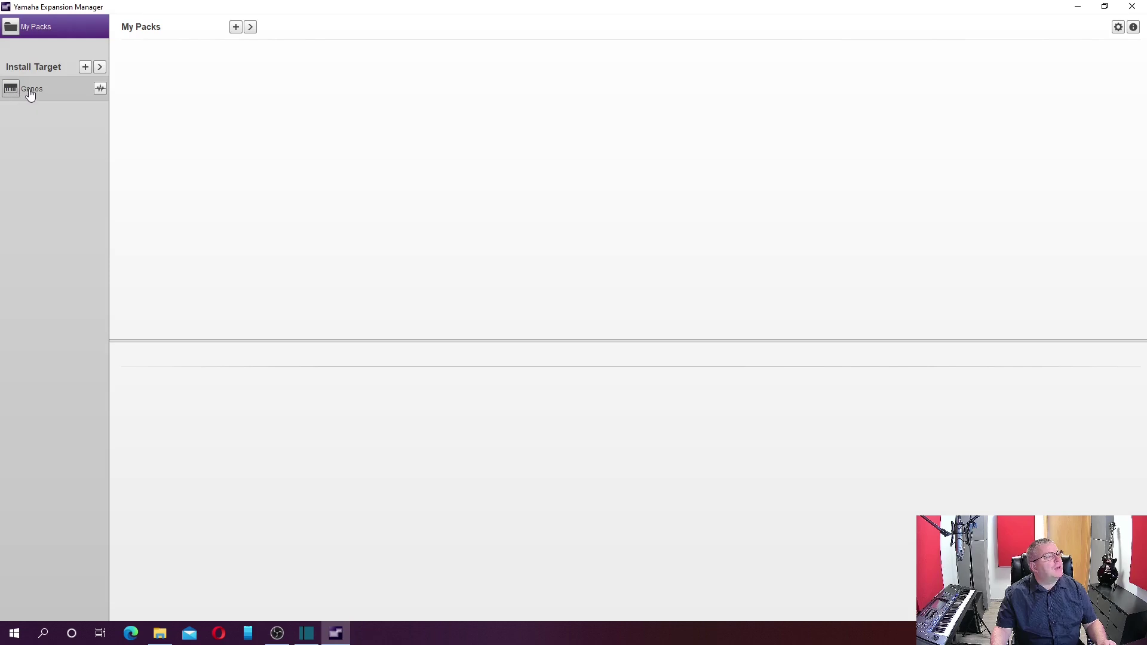
{"action": "left_click", "coordinate": [30, 95]}
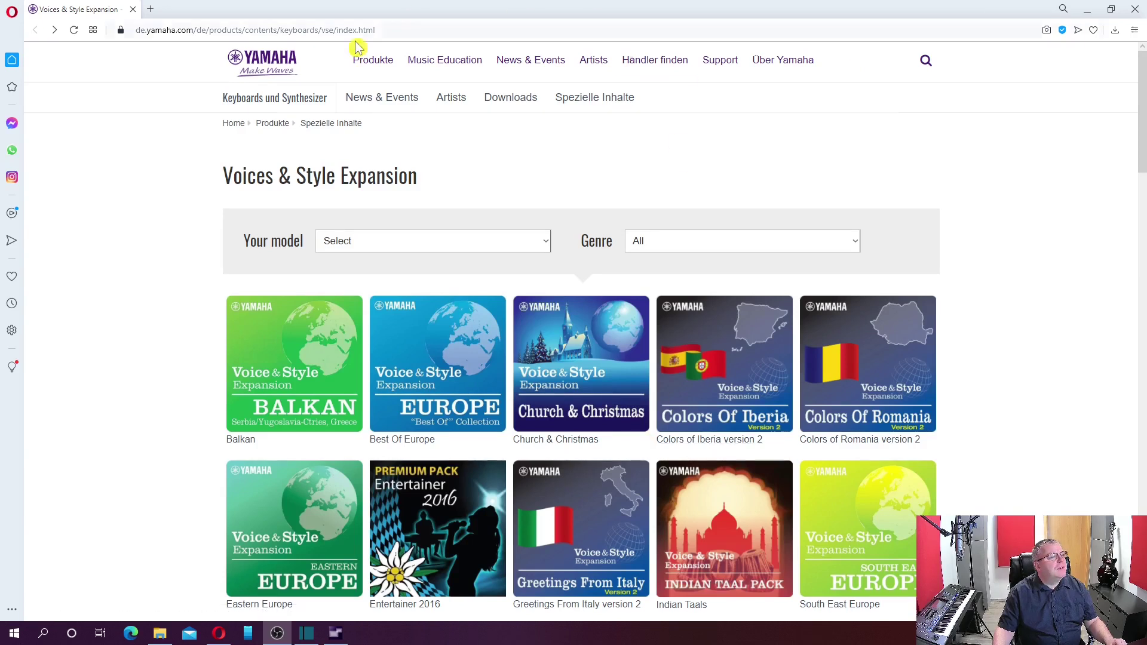
Step: On Yamaha's Voices & Style Expansion web page, filter the packs by the Genos model and browse the available packs
{"action": "left_click", "coordinate": [547, 242]}
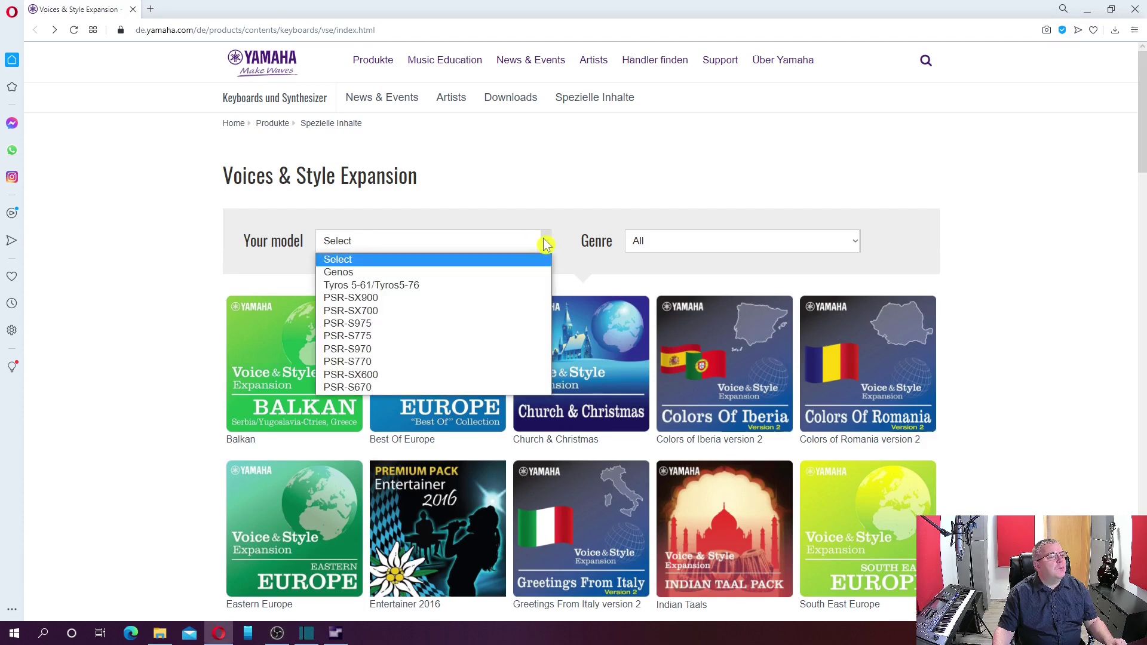
{"action": "left_click", "coordinate": [346, 273]}
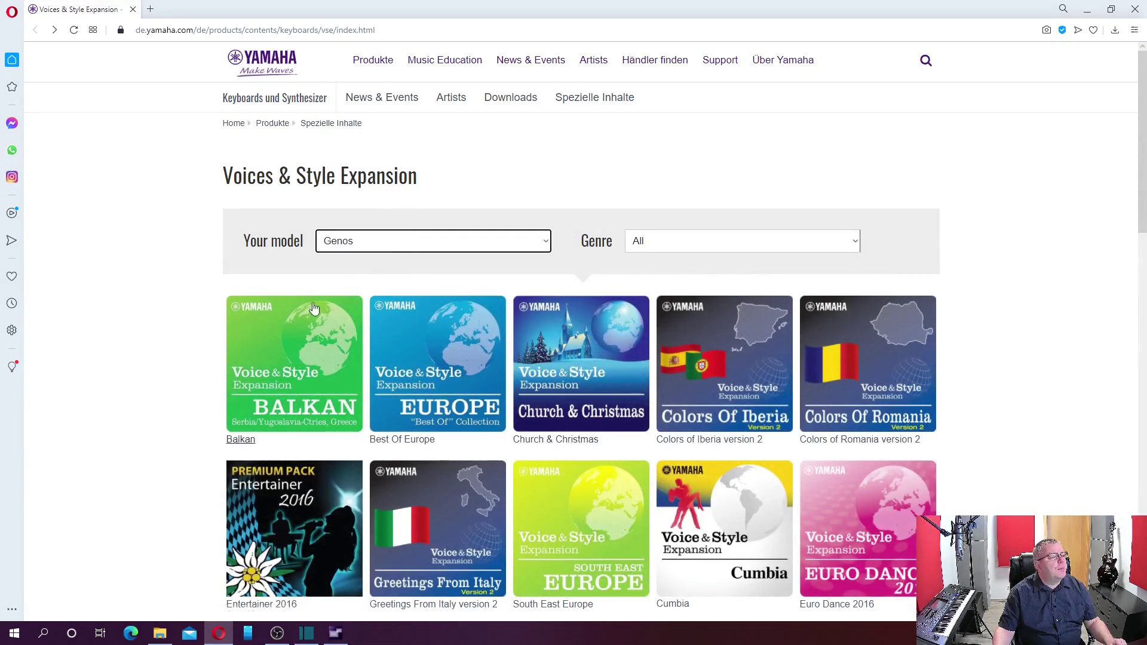
{"action": "scroll", "coordinate": [568, 425], "scroll_direction": "down", "scroll_amount": 2}
{"action": "scroll", "coordinate": [568, 425], "scroll_direction": "down", "scroll_amount": 6}
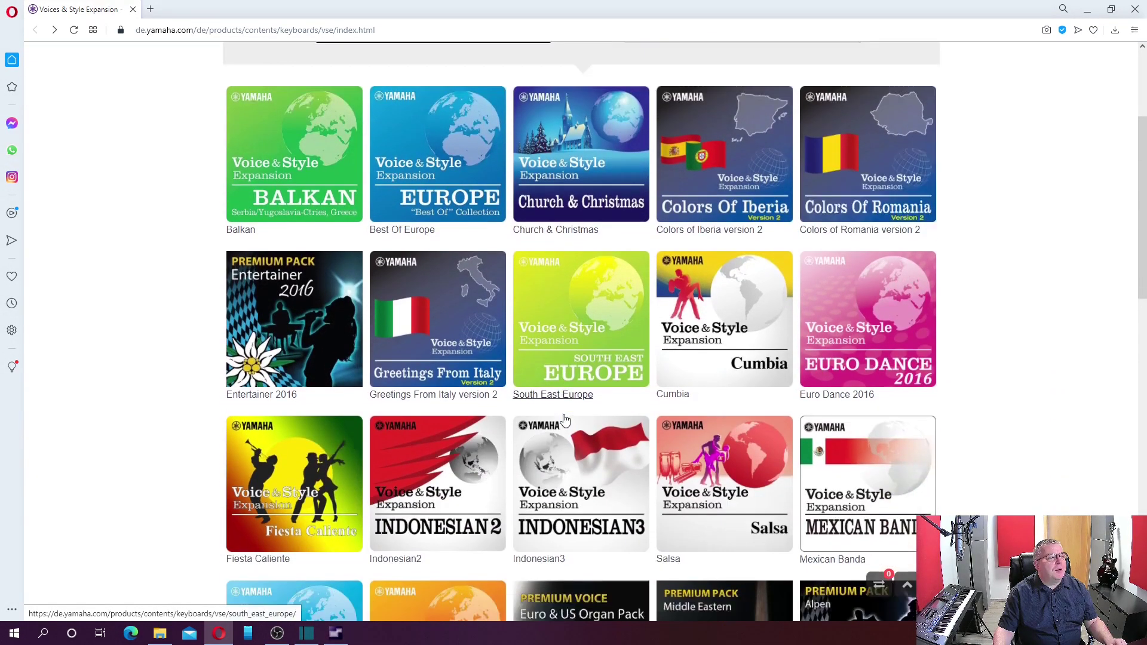
{"action": "scroll", "coordinate": [565, 420], "scroll_direction": "down", "scroll_amount": 5}
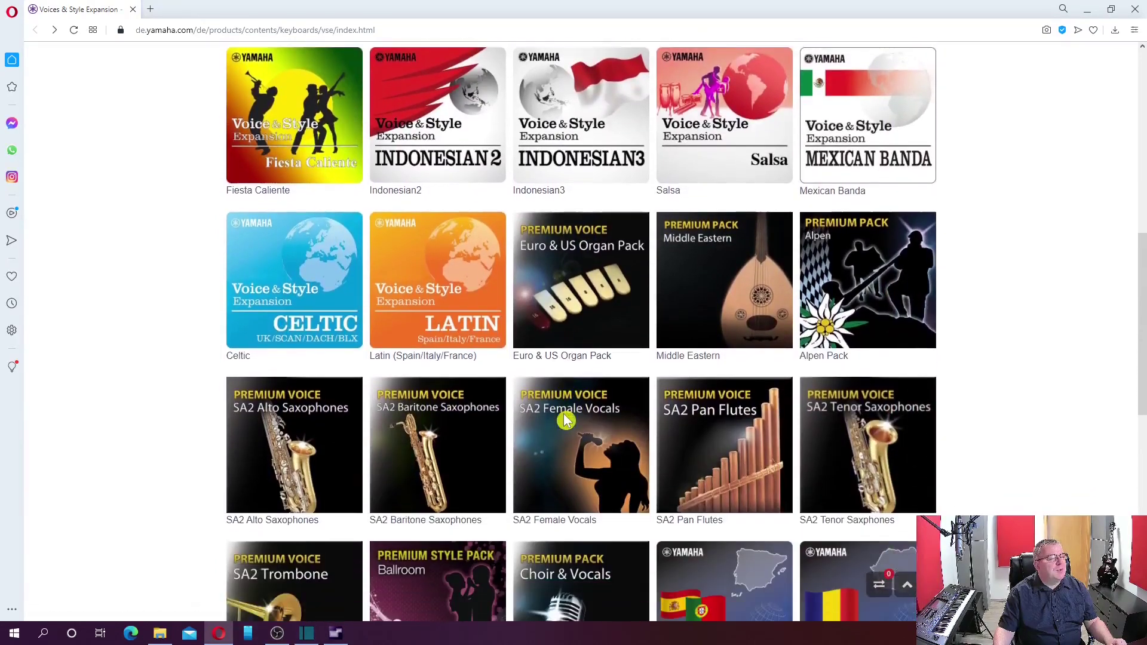
{"action": "scroll", "coordinate": [565, 420], "scroll_direction": "up", "scroll_amount": 12}
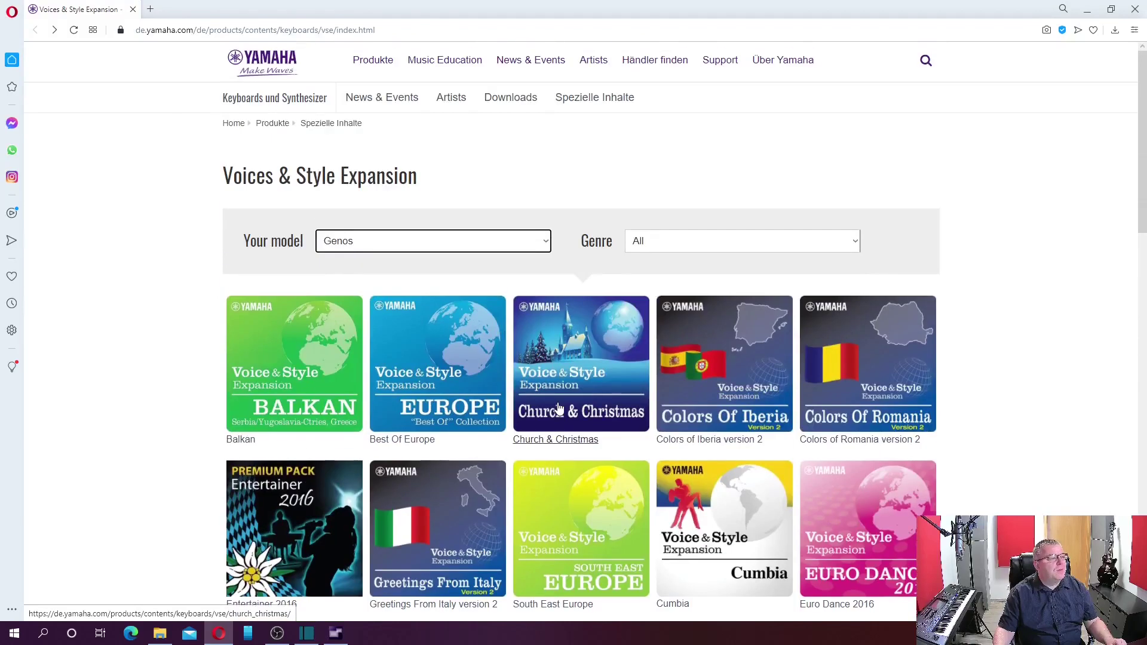
Step: Open the Balkan pack's page and request its download for Genos
{"action": "left_click", "coordinate": [275, 354]}
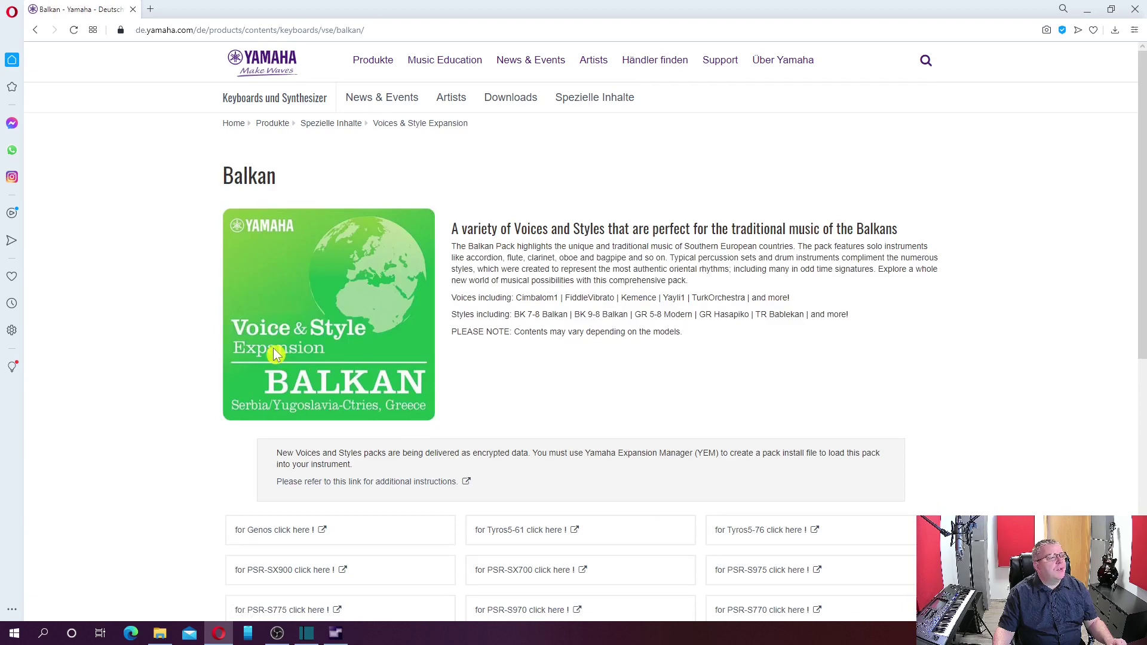
{"action": "scroll", "coordinate": [314, 316], "scroll_direction": "down", "scroll_amount": 1}
{"action": "scroll", "coordinate": [314, 316], "scroll_direction": "down", "scroll_amount": 2}
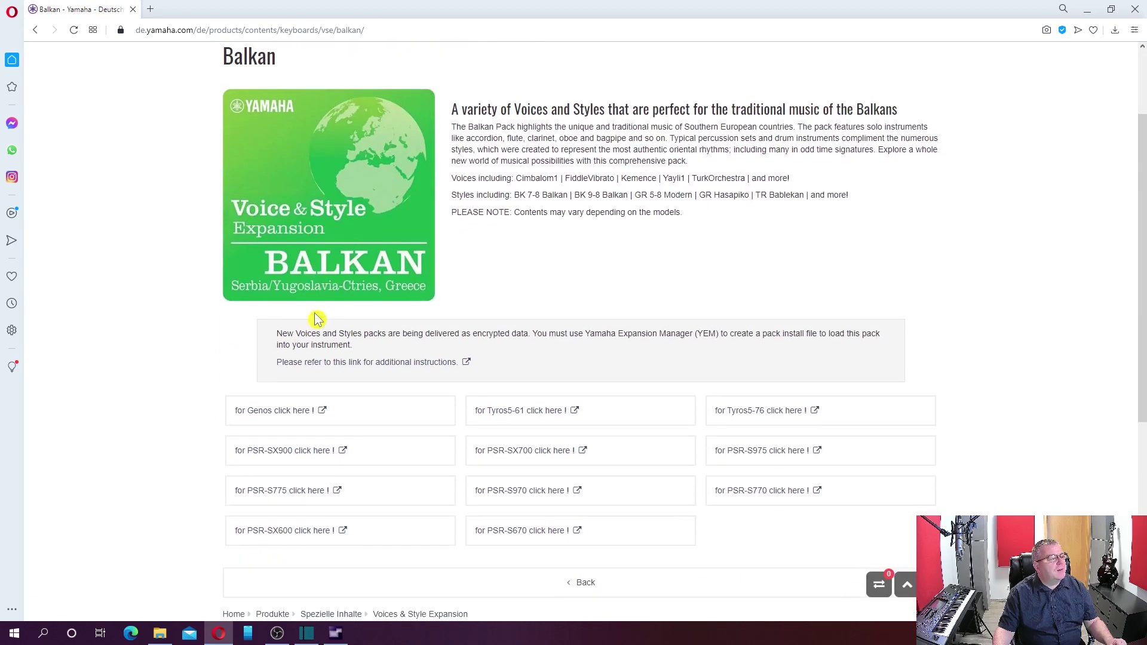
{"action": "left_click", "coordinate": [264, 415]}
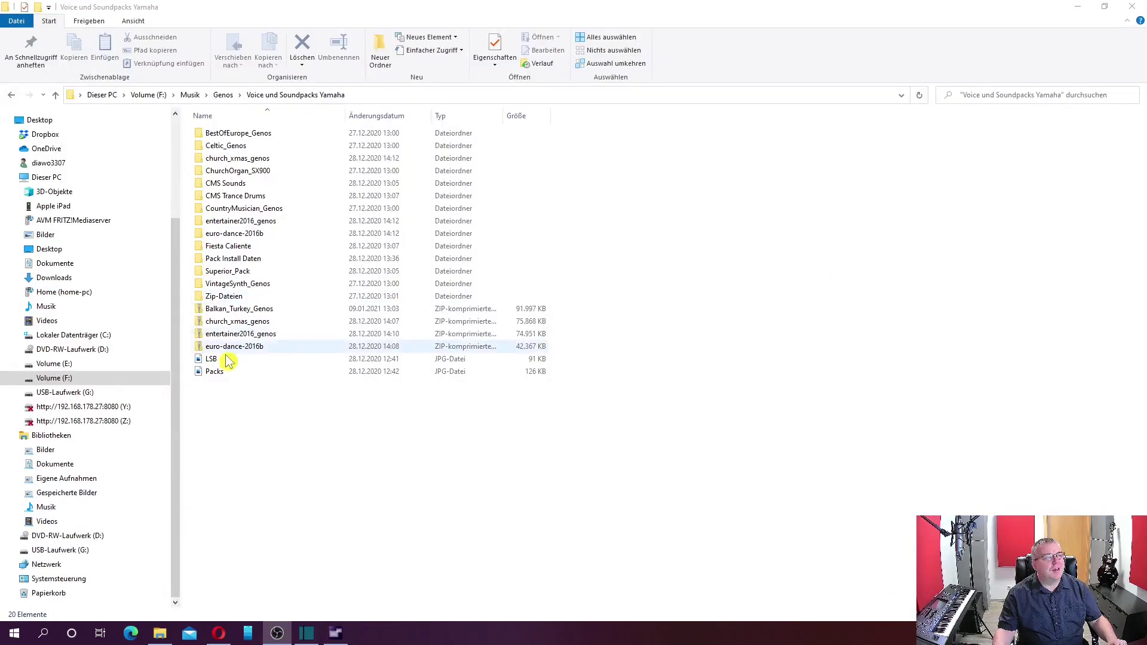
Step: In File Explorer, extract the Balkan_Turkey_Genos ZIP archive in the Voice und Soundpacks Yamaha folder and check the extracted folder's contents
{"action": "left_click", "coordinate": [222, 312]}
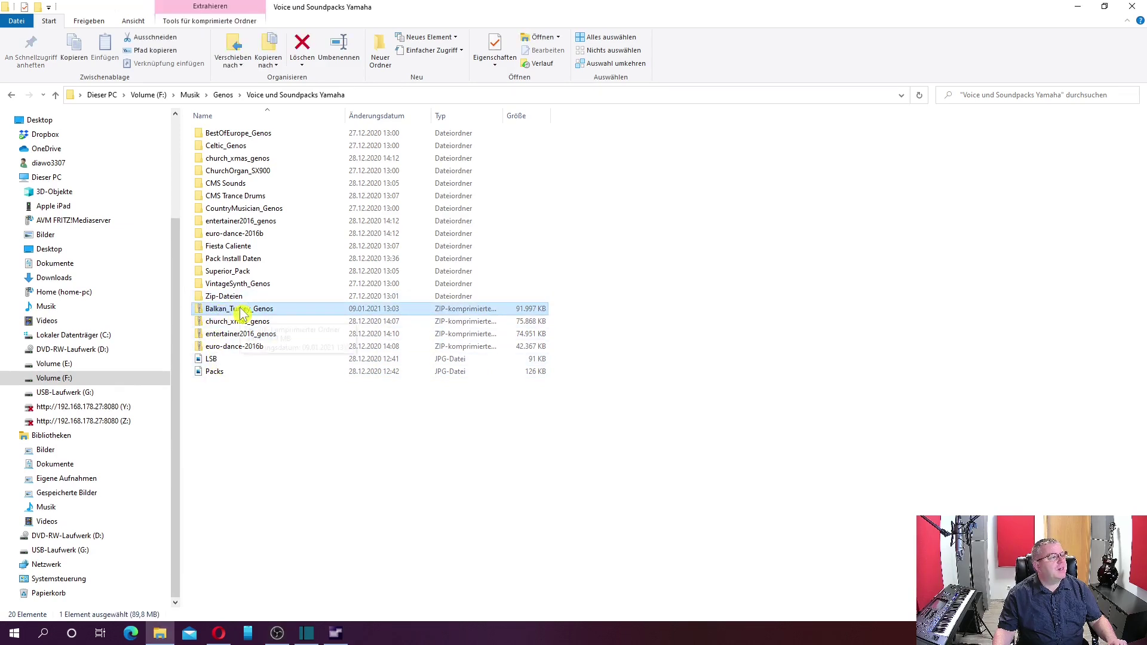
{"action": "right_click", "coordinate": [245, 312]}
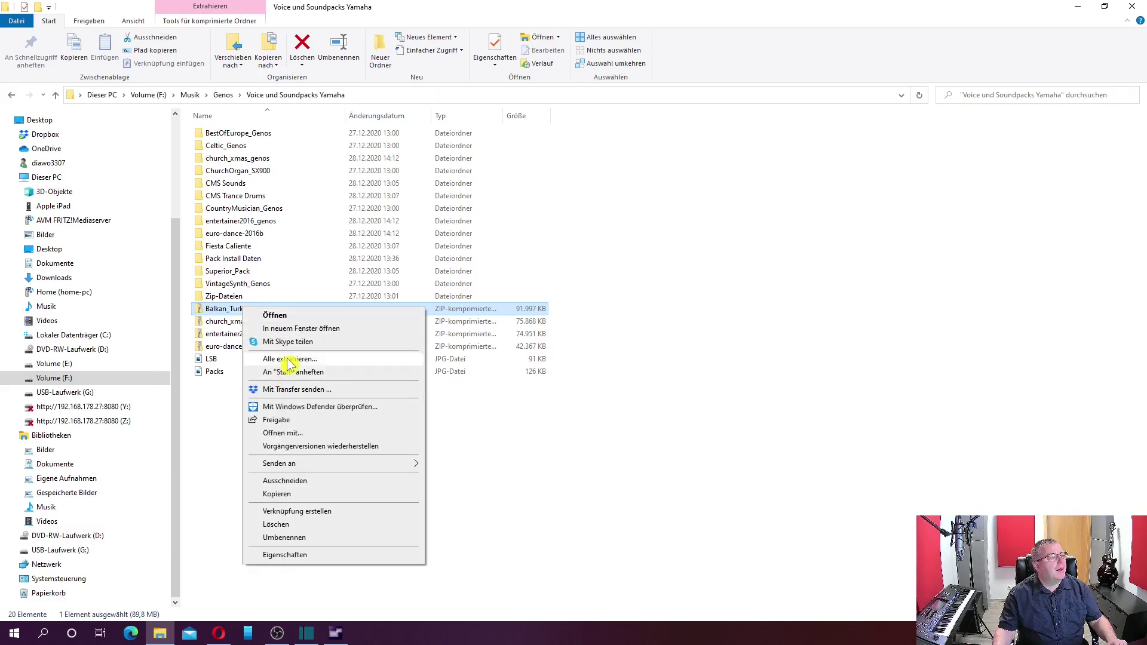
{"action": "left_click", "coordinate": [289, 359]}
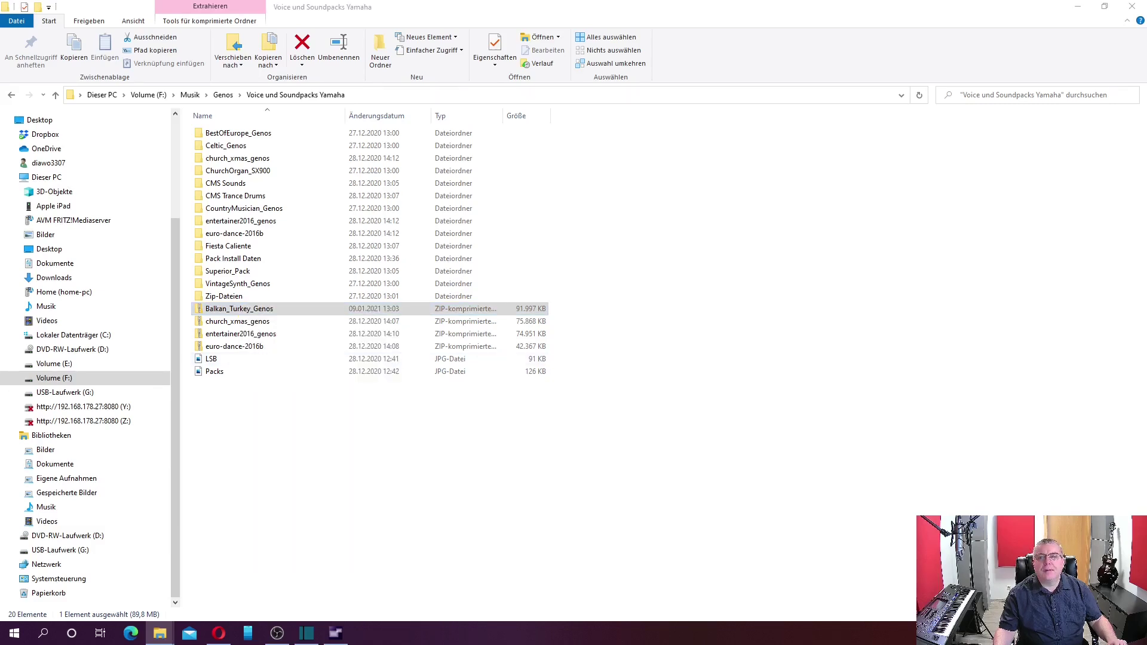
{"action": "left_click", "coordinate": [859, 418]}
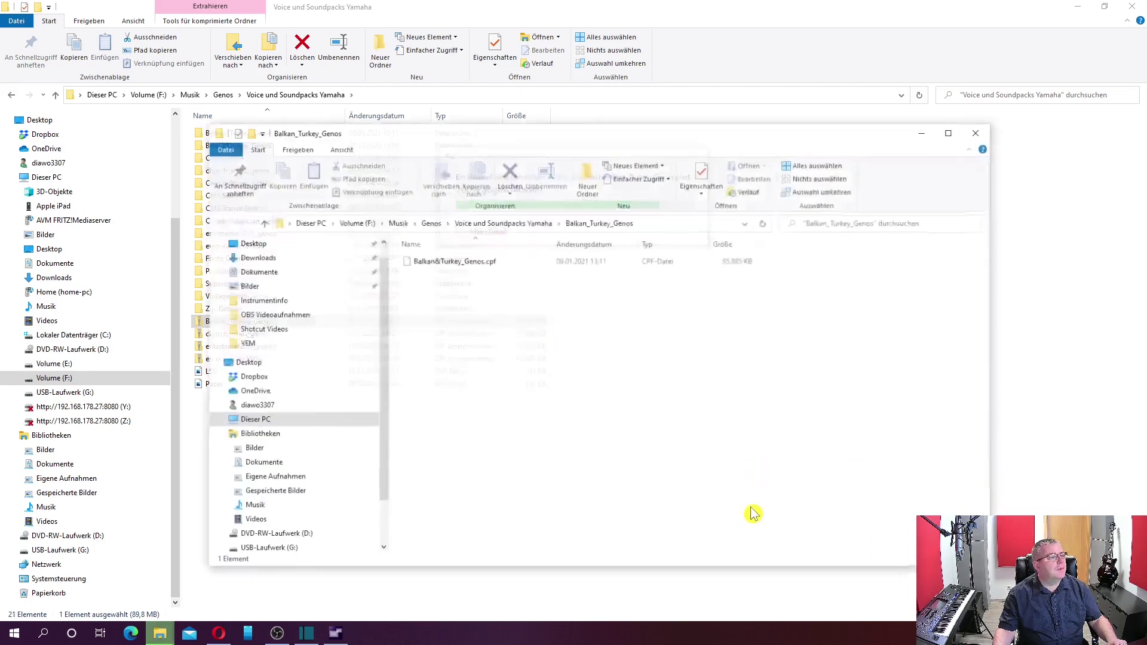
{"action": "left_click", "coordinate": [974, 133]}
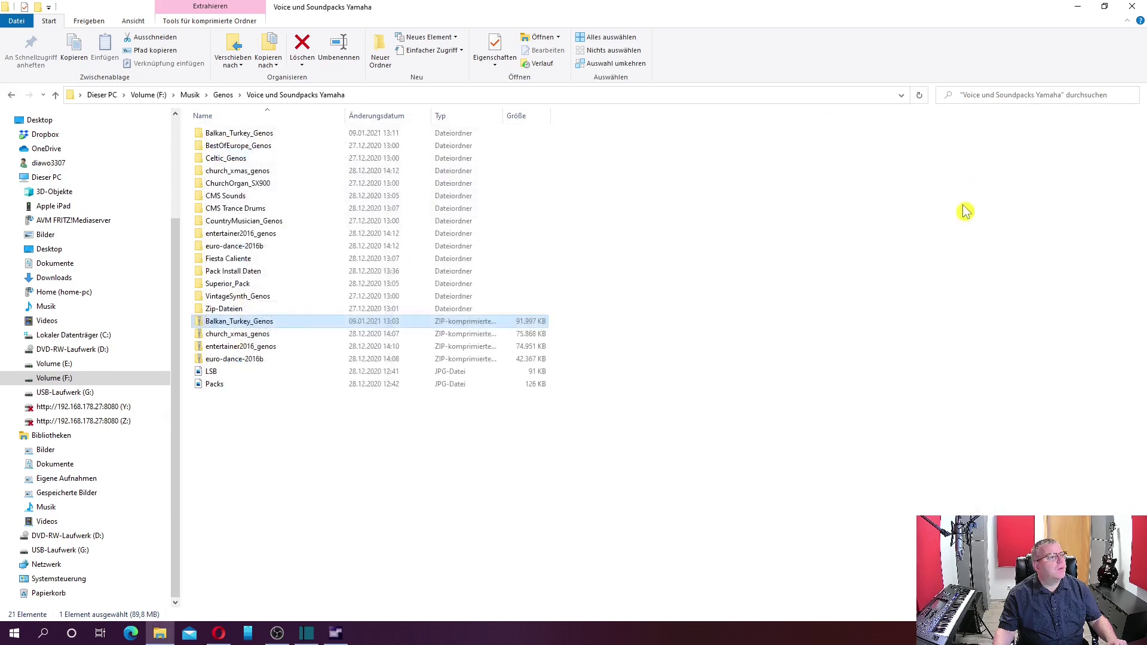
{"action": "double_click", "coordinate": [249, 139]}
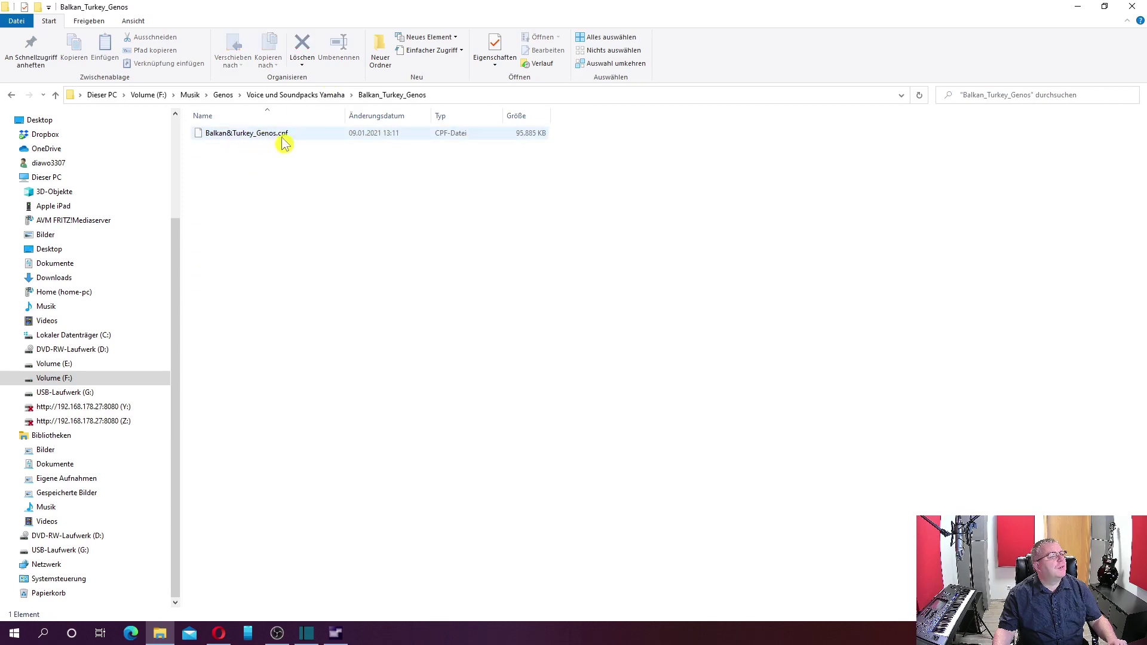
{"action": "left_click", "coordinate": [1137, 12]}
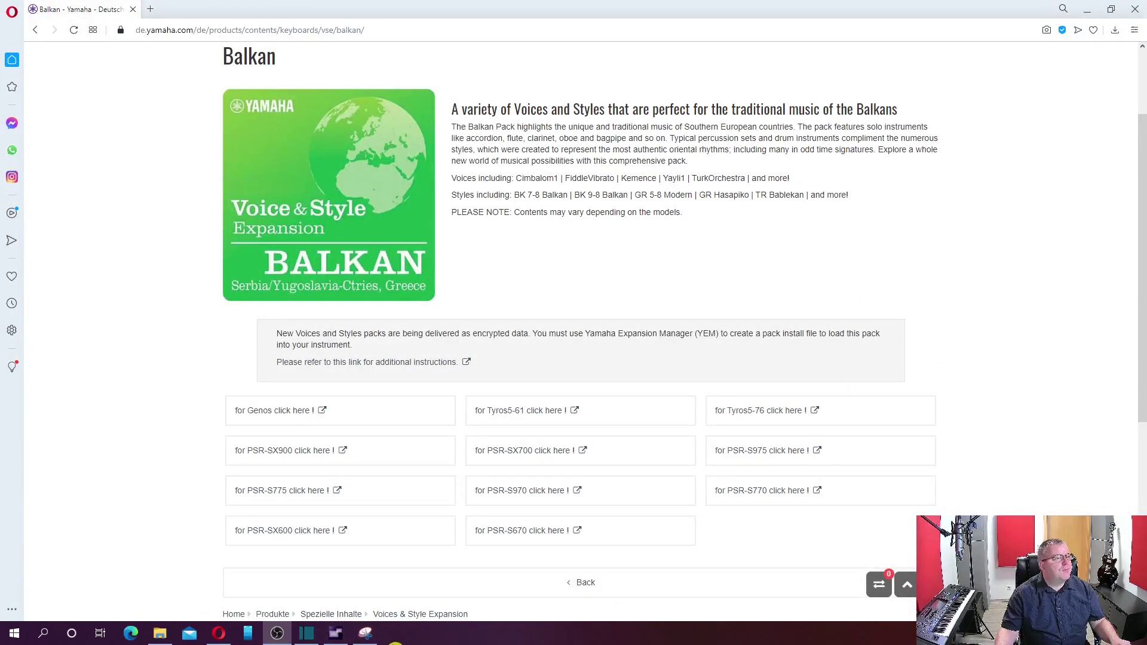
Step: In Yamaha Expansion Manager, import Balkan&Turkey_Genos.cpf from the Balkan_Turkey_Genos folder into My Packs
{"action": "left_click", "coordinate": [346, 634]}
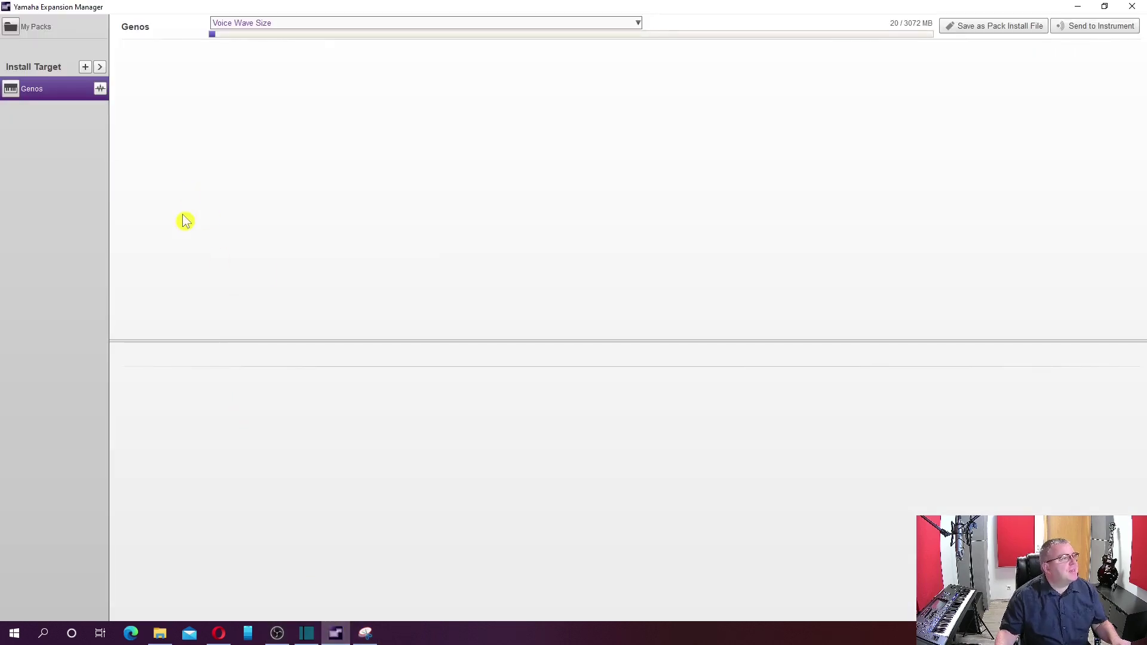
{"action": "left_click", "coordinate": [28, 31]}
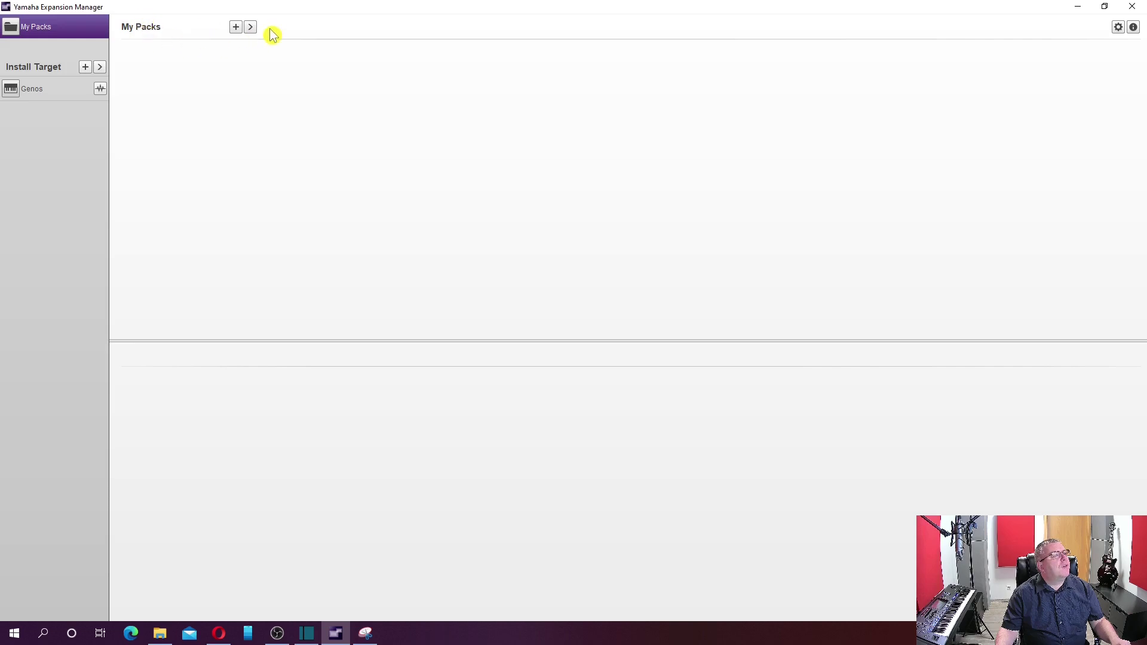
{"action": "left_click", "coordinate": [236, 28]}
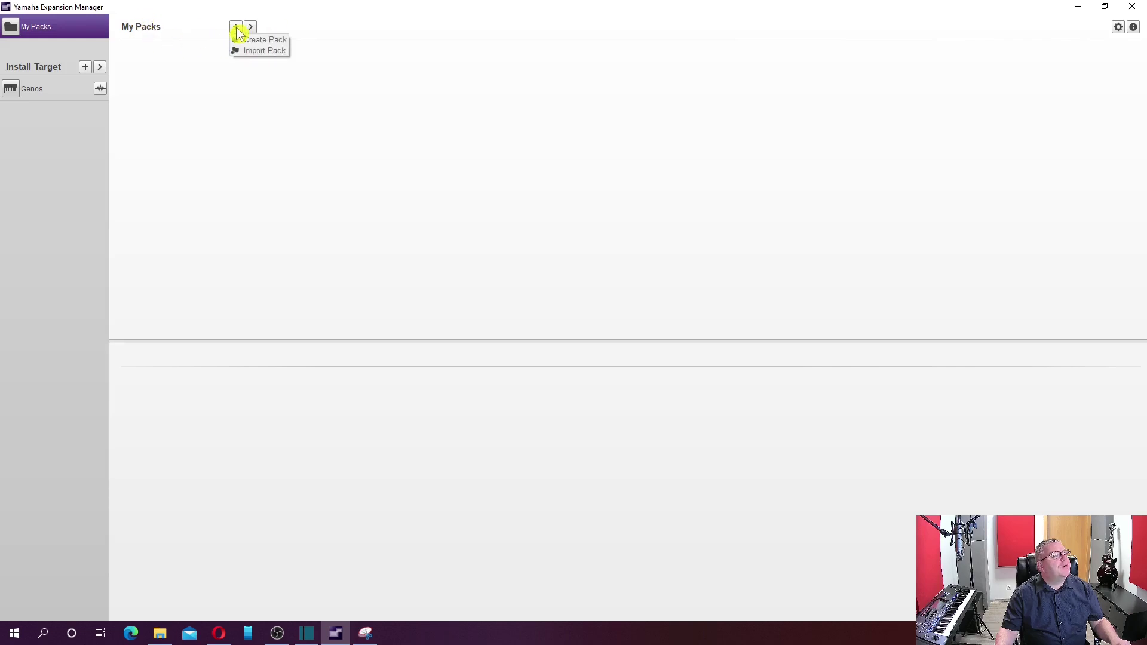
{"action": "left_click", "coordinate": [264, 52]}
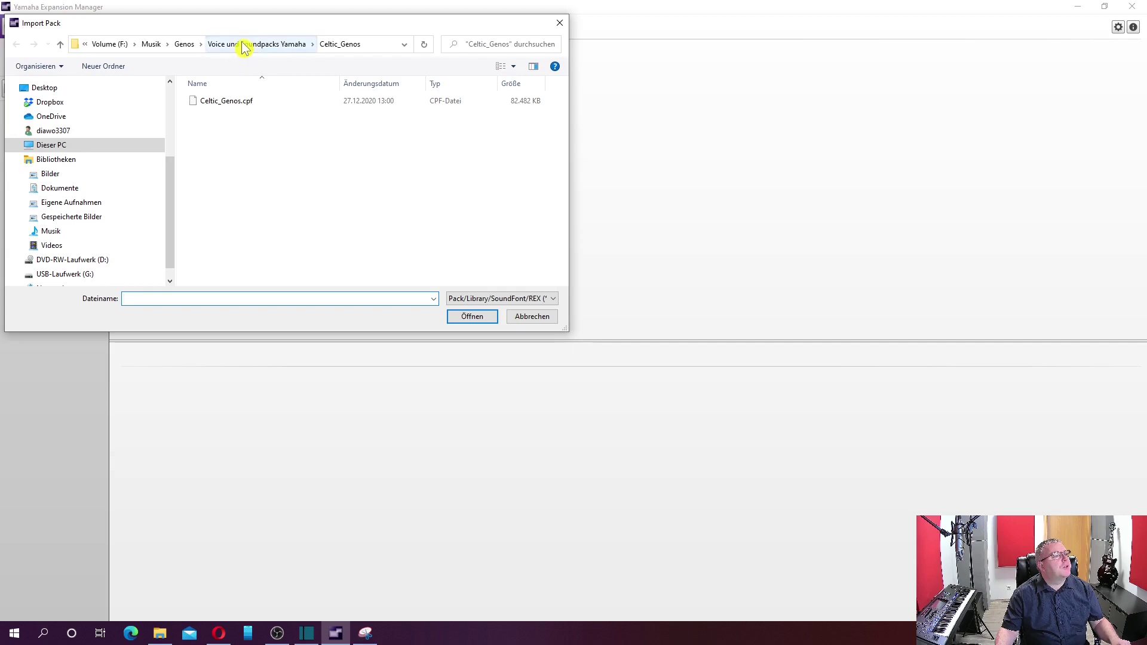
{"action": "left_click", "coordinate": [246, 44]}
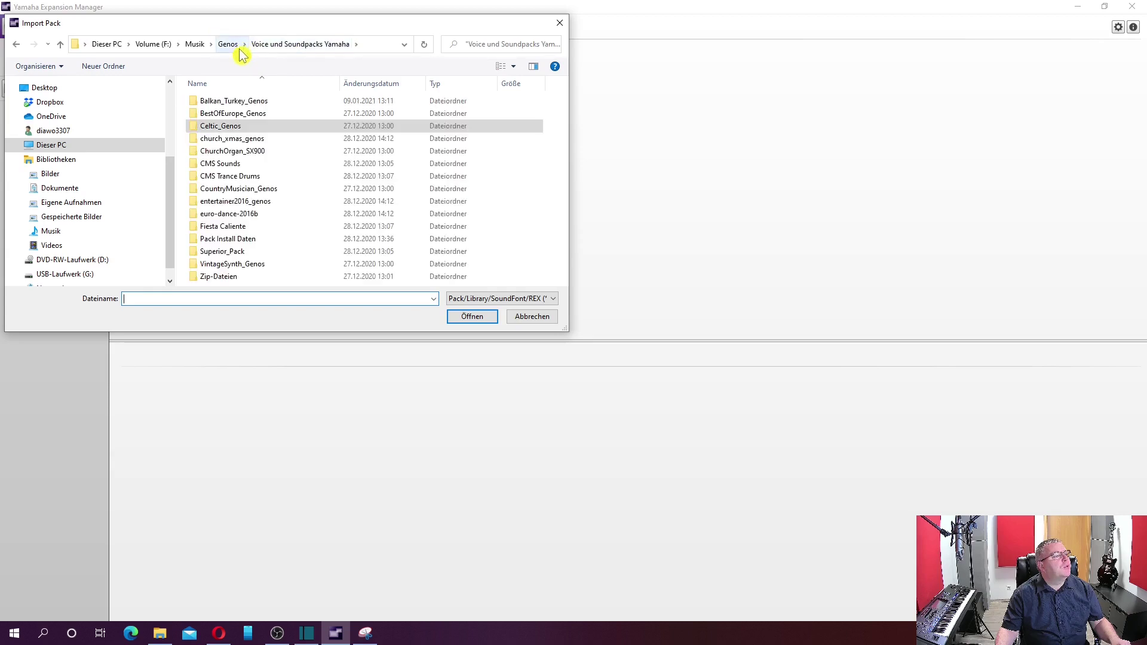
{"action": "left_click", "coordinate": [212, 104]}
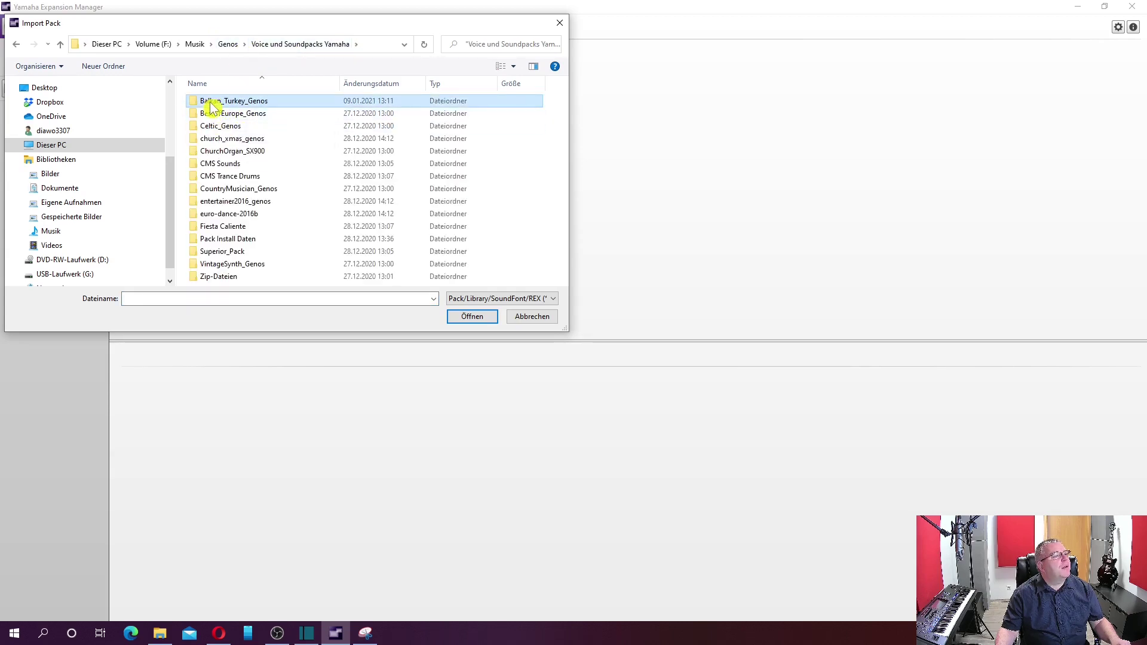
{"action": "double_click", "coordinate": [210, 101]}
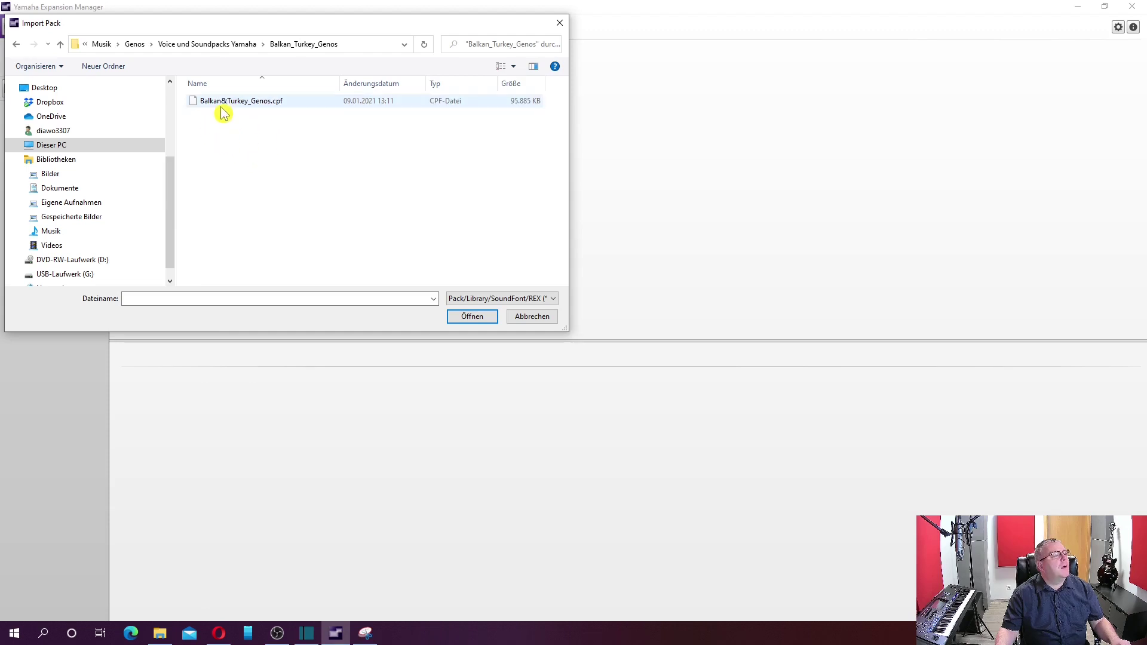
{"action": "double_click", "coordinate": [223, 102]}
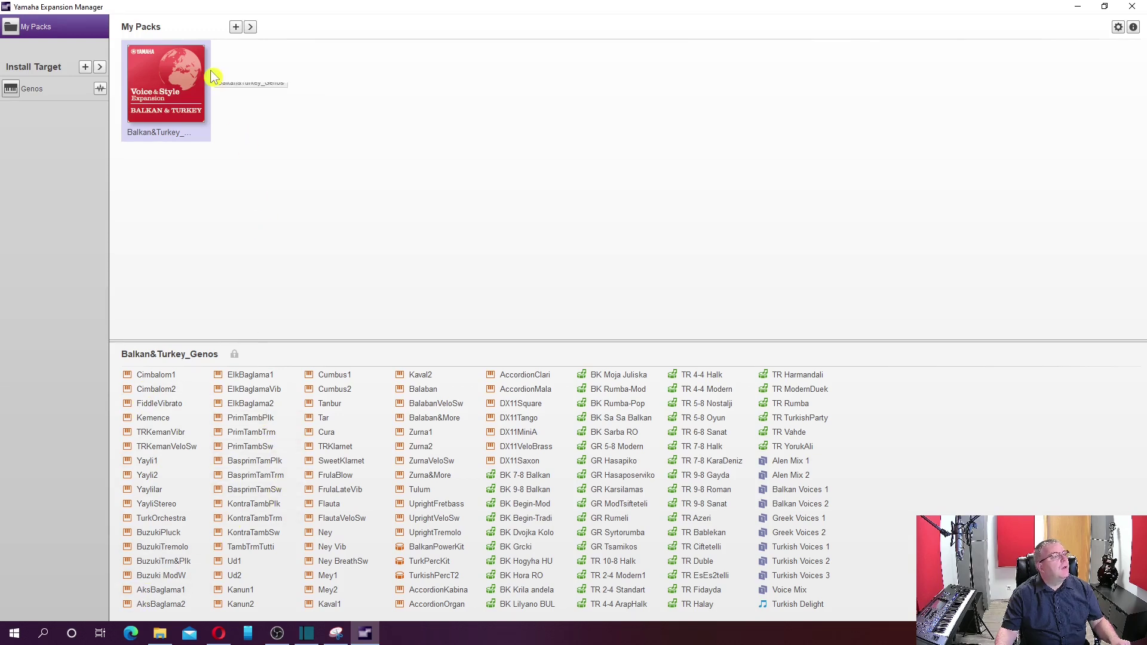
Step: Import the Celtic pack file from the Celtic_Genos folder in Voice und Soundpacks Yamaha into My Packs
{"action": "left_click", "coordinate": [238, 31]}
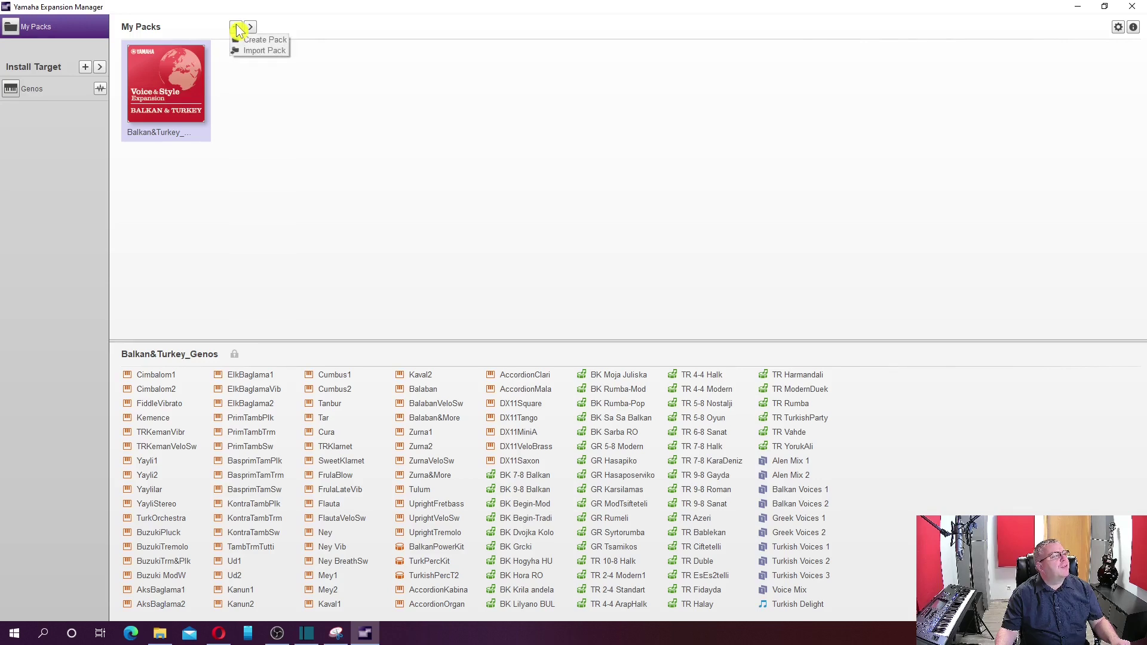
{"action": "left_click", "coordinate": [249, 55]}
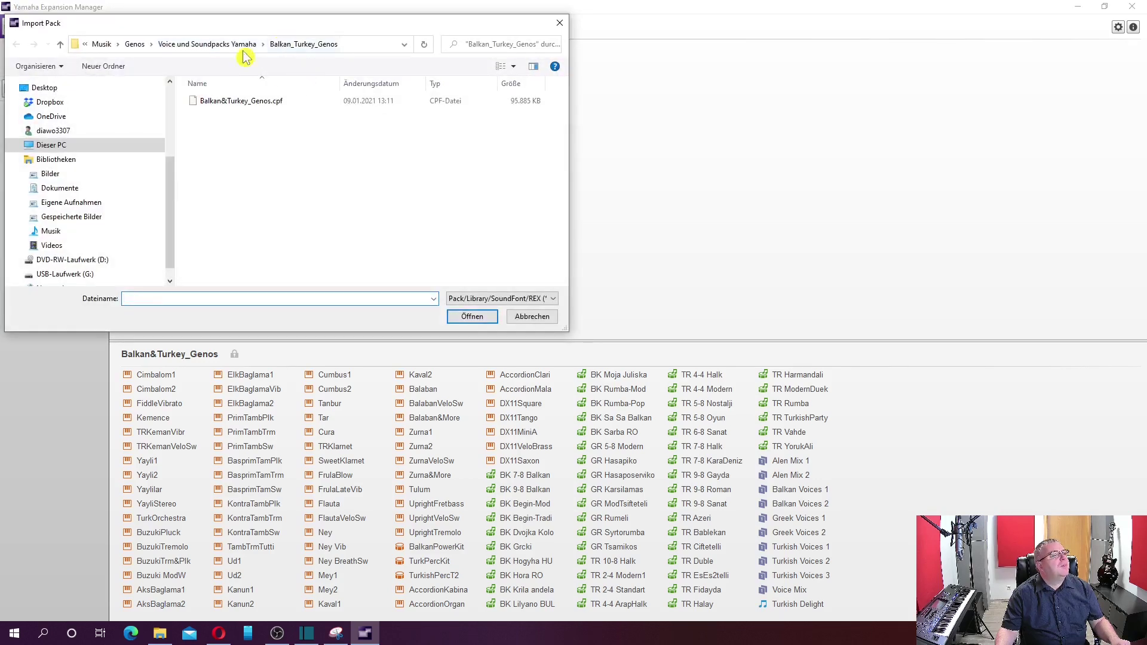
{"action": "left_click", "coordinate": [223, 45]}
{"action": "double_click", "coordinate": [290, 126]}
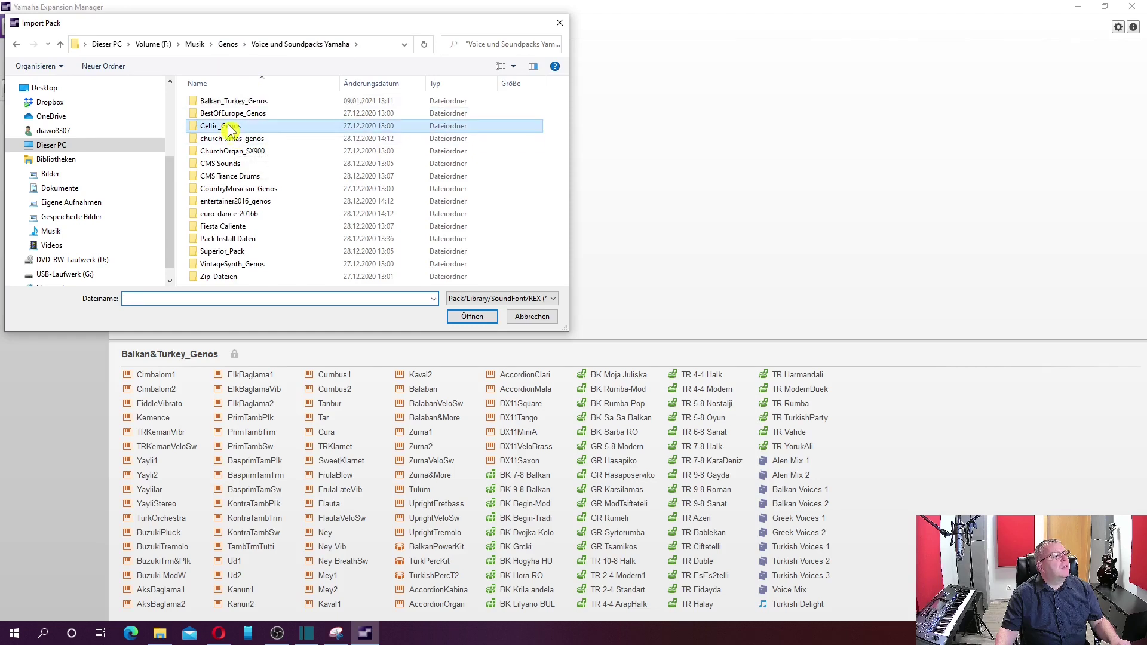
{"action": "double_click", "coordinate": [209, 102]}
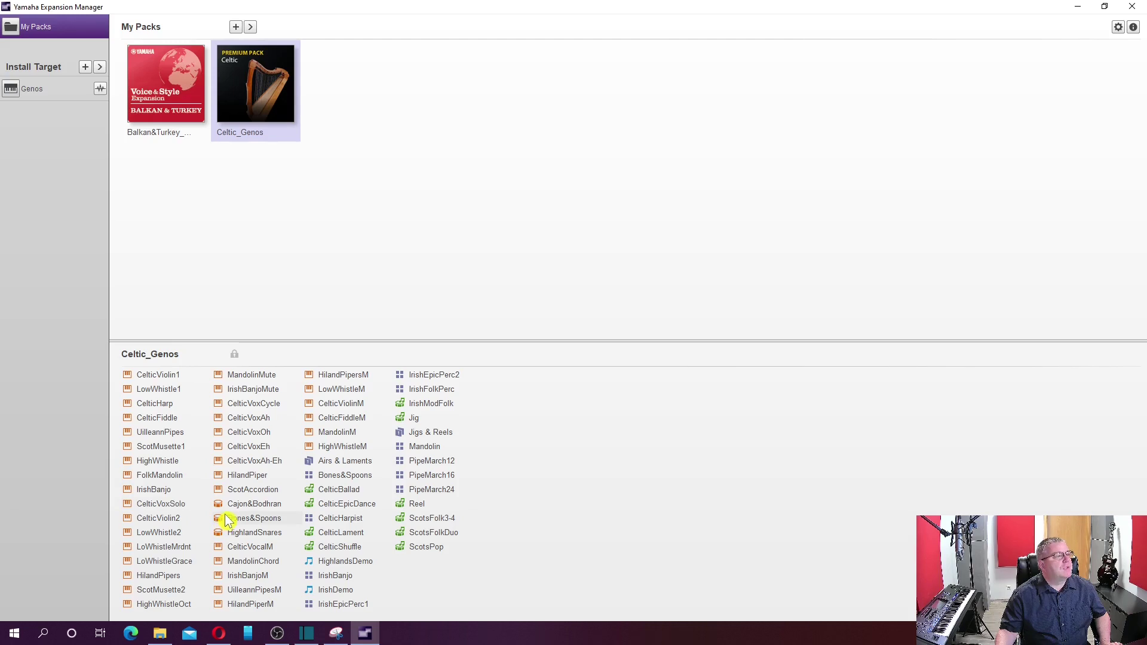
Step: Move the Celtic_Genos pack to Bank Select LSB 010 and save the changed bank assignment
{"action": "left_click_drag", "start_coordinate": [160, 108], "coordinate": [180, 88]}
{"action": "left_click", "coordinate": [235, 93]}
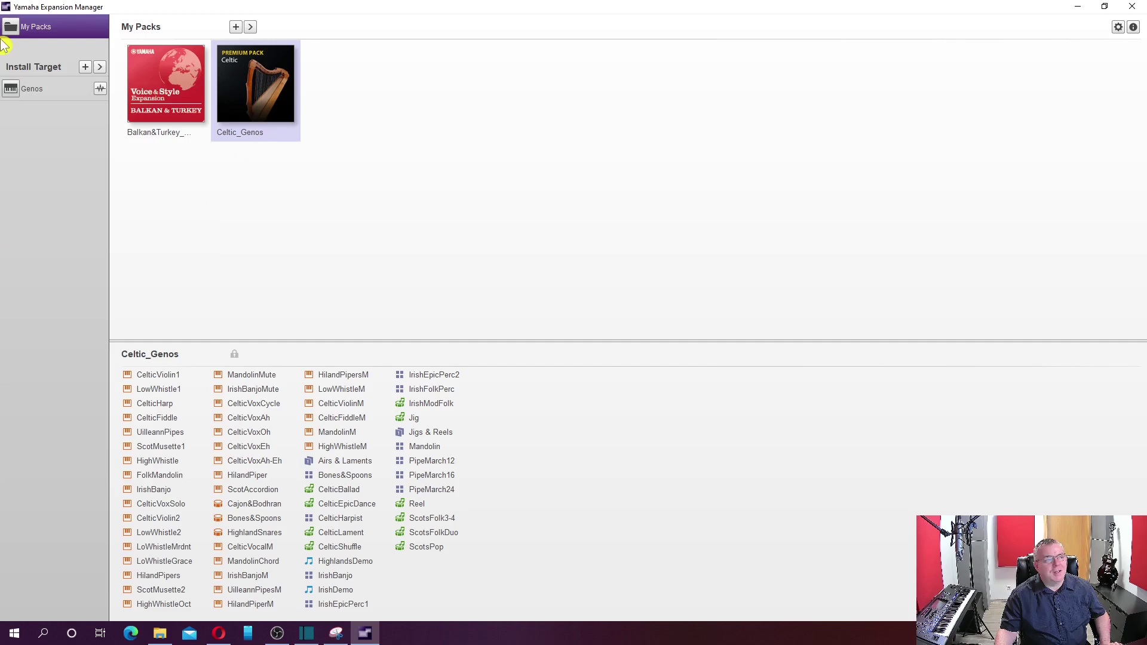
{"action": "left_click", "coordinate": [250, 28]}
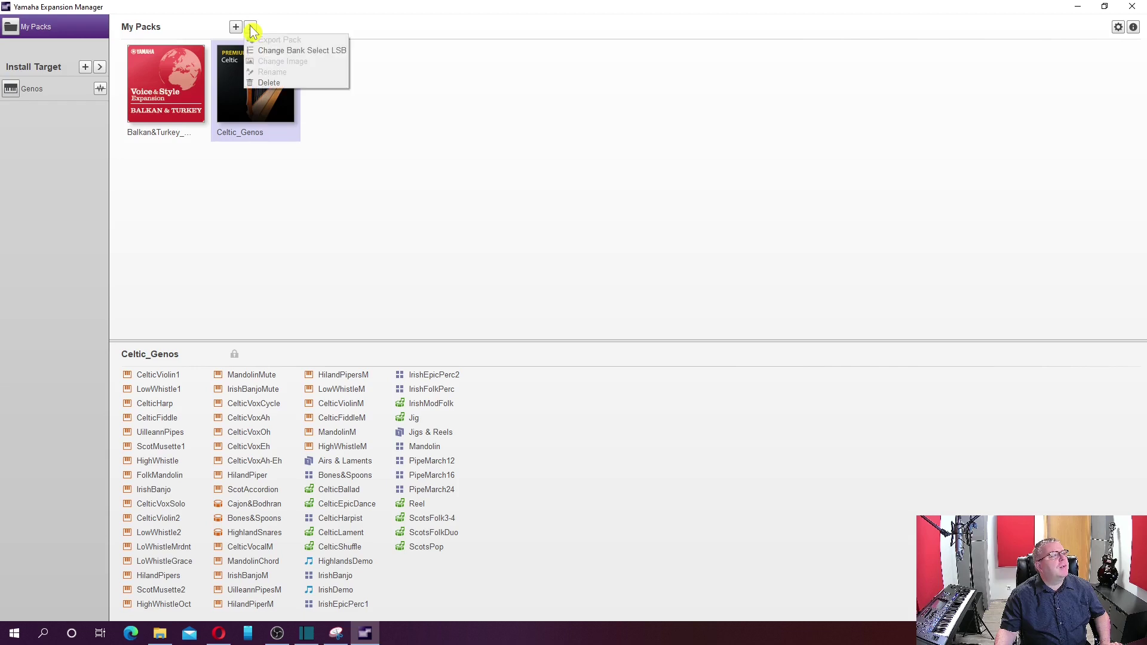
{"action": "left_click", "coordinate": [276, 52]}
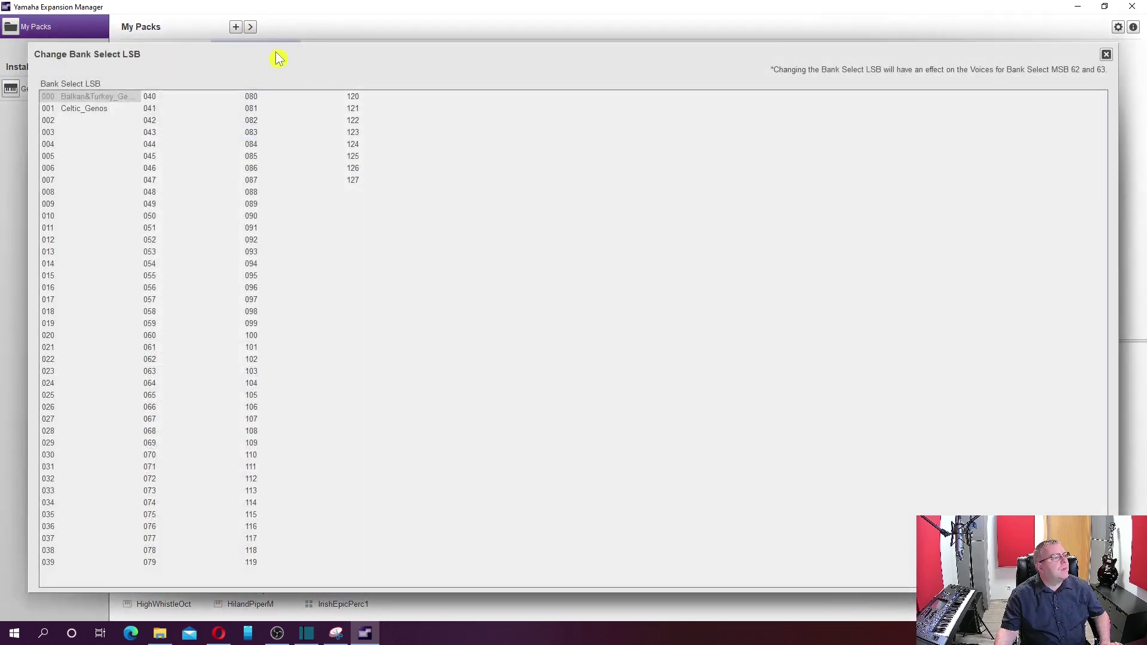
{"action": "left_click", "coordinate": [76, 111]}
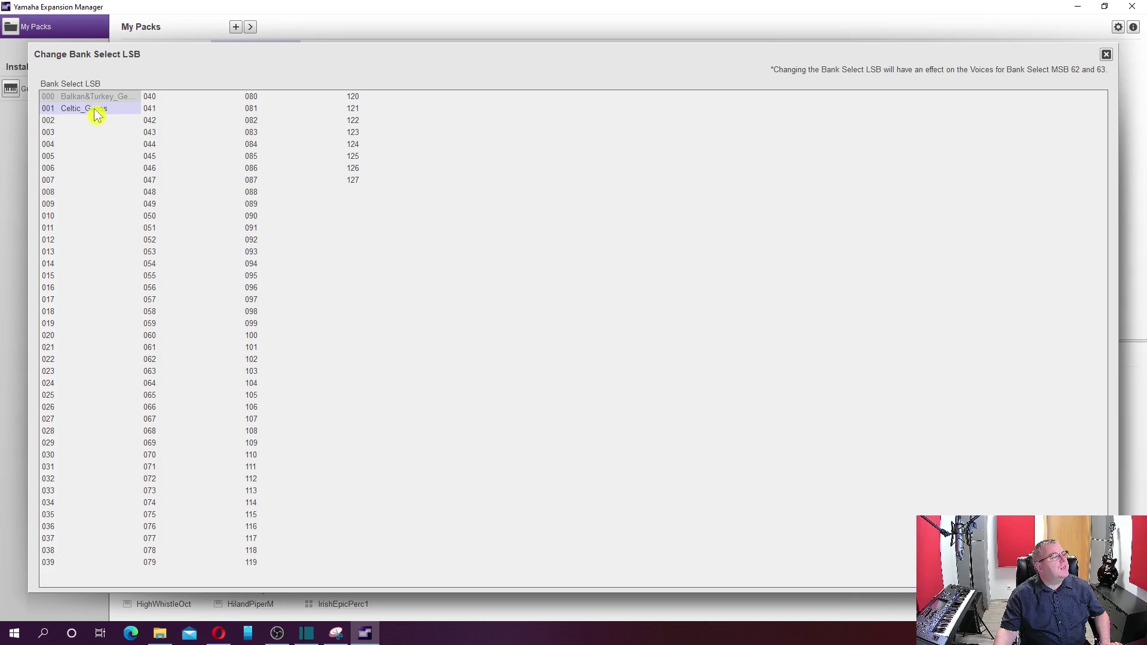
{"action": "left_click_drag", "start_coordinate": [93, 119], "coordinate": [109, 227]}
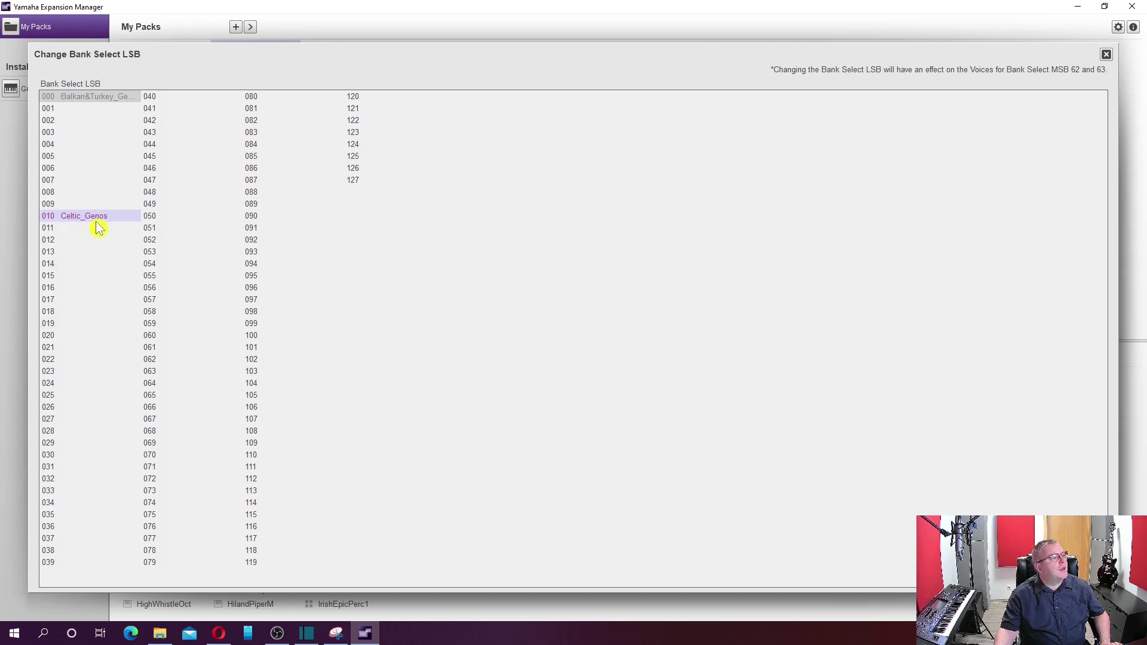
{"action": "left_click", "coordinate": [1107, 54]}
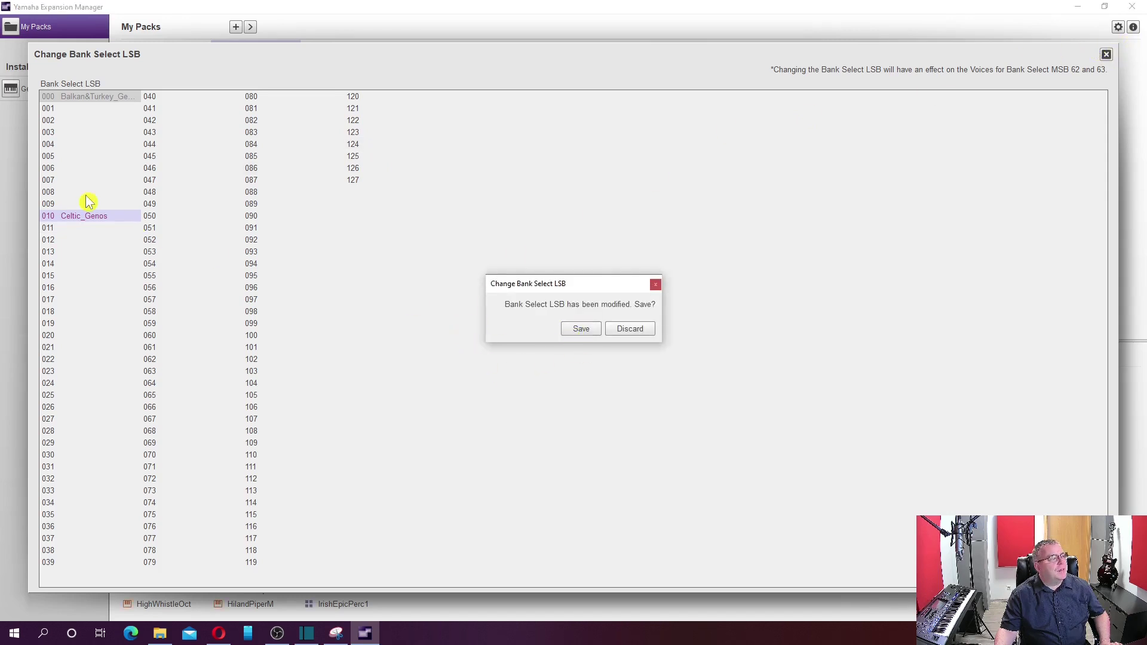
{"action": "left_click", "coordinate": [576, 330]}
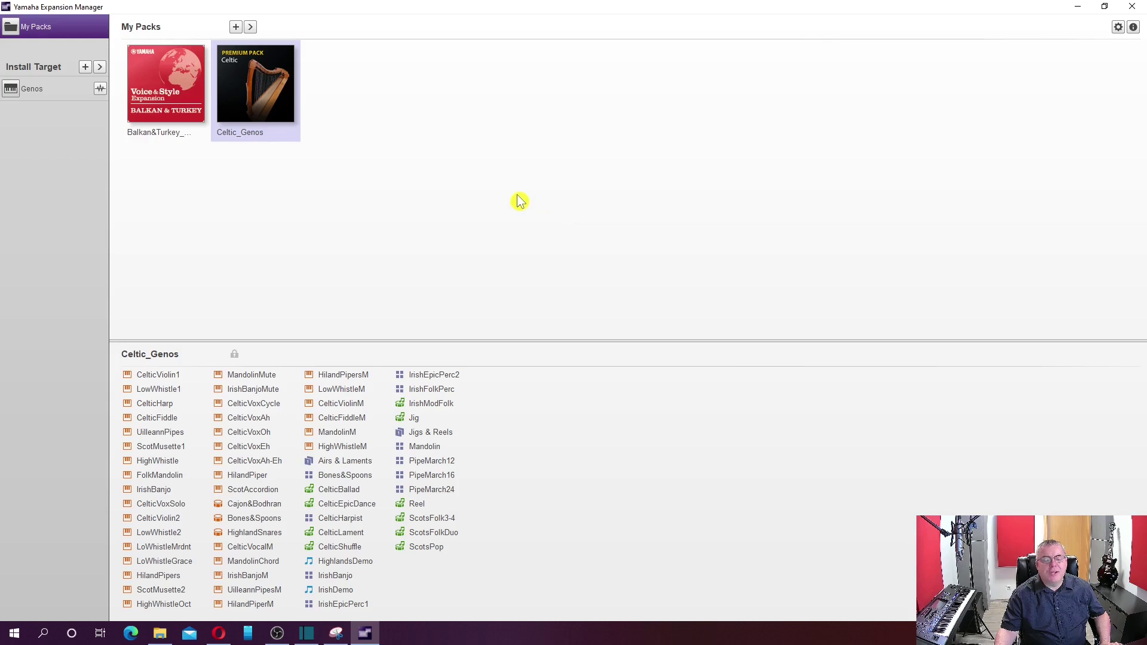
Step: Open the Genos install target and select the Balkan&Turkey_Genos pack to list its contents
{"action": "left_click", "coordinate": [36, 91]}
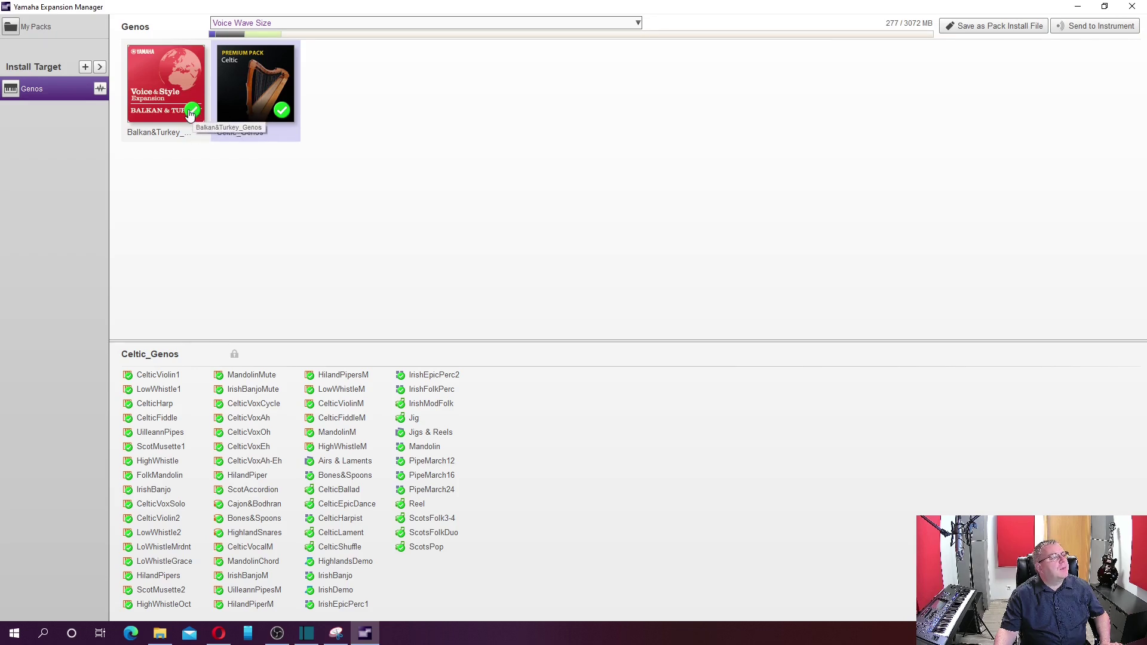
{"action": "left_click", "coordinate": [184, 109]}
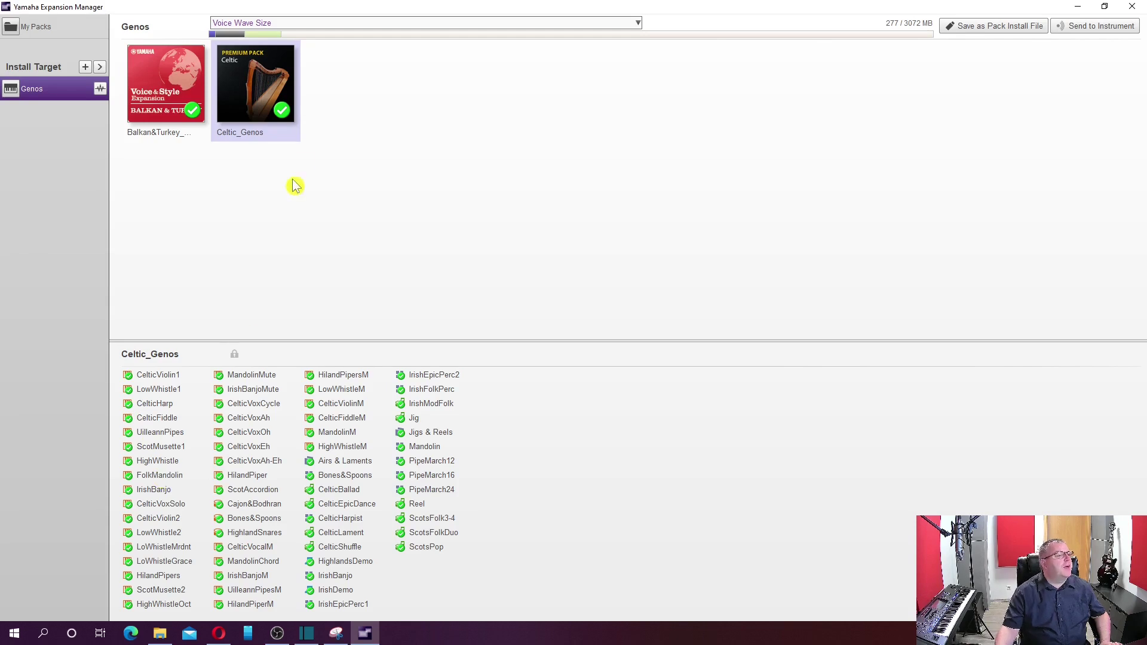
{"action": "left_click", "coordinate": [160, 81]}
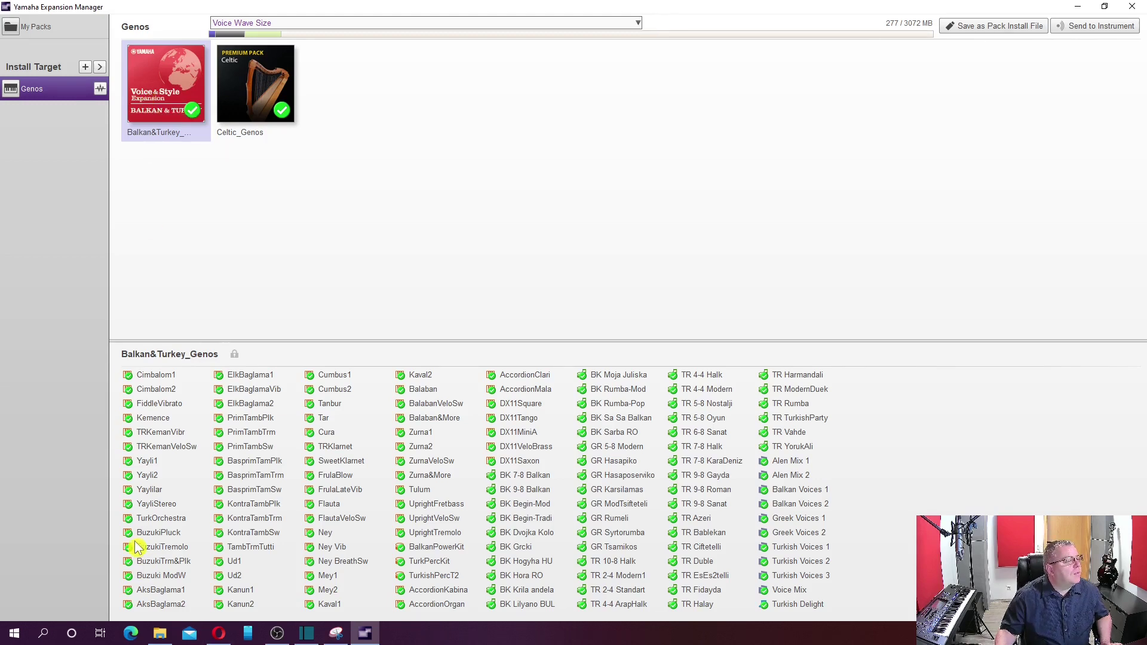
Step: Exclude the FiddleVibrato and BalkanPowerKit voices from the Balkan&Turkey_Genos installation as a trial, and include both again
{"action": "left_click", "coordinate": [128, 403]}
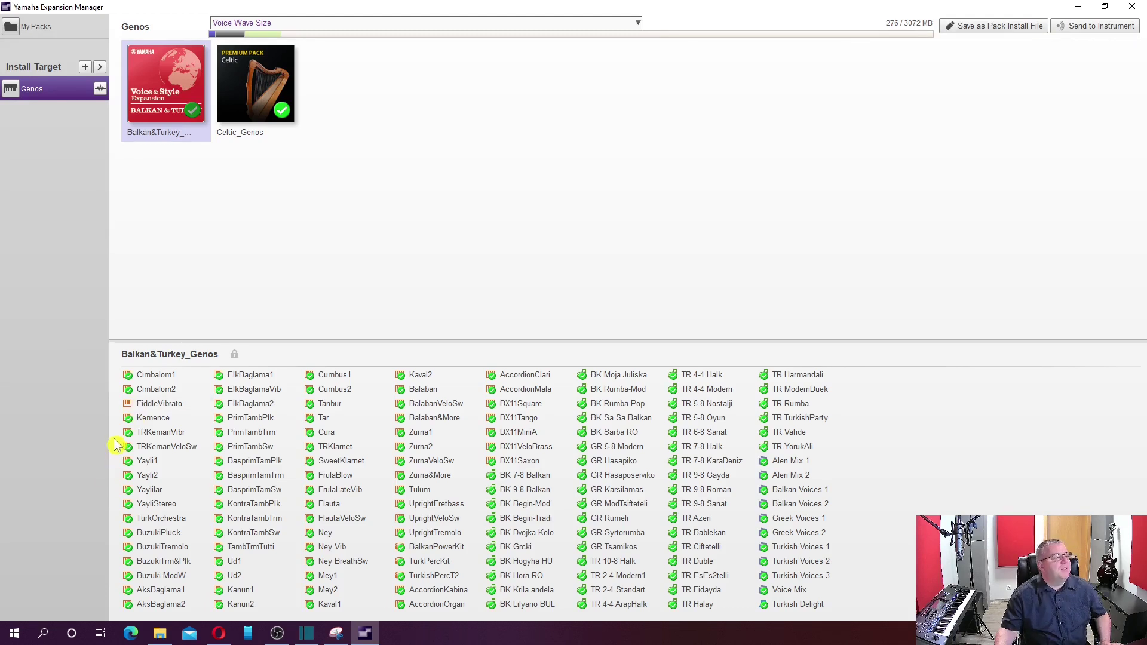
{"action": "left_click", "coordinate": [400, 548]}
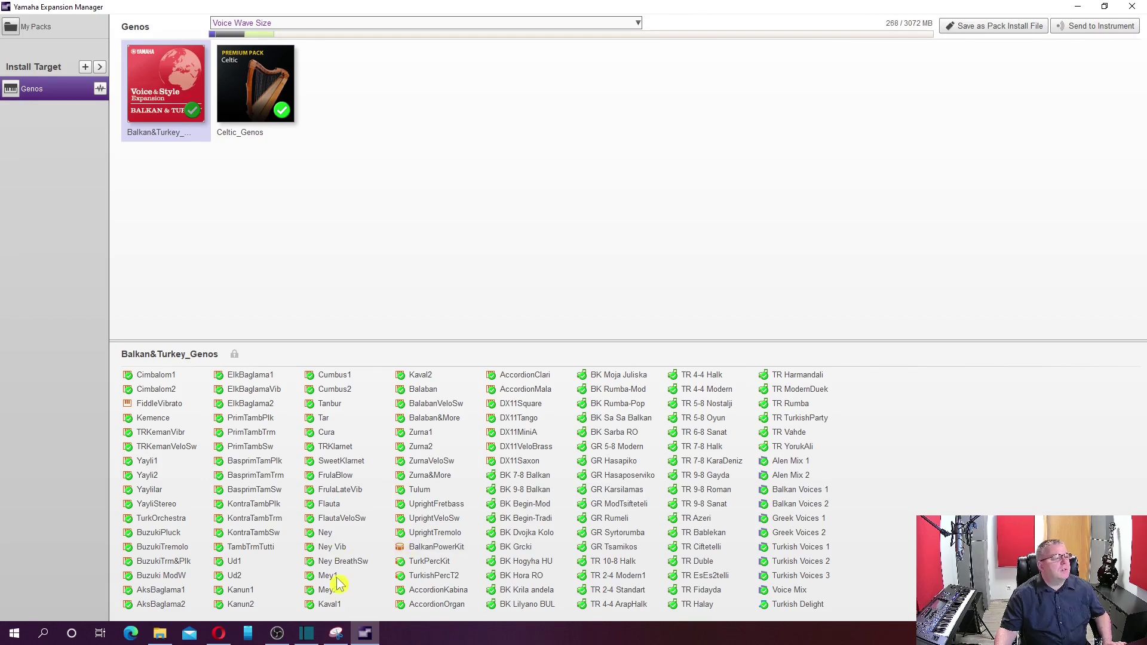
{"action": "left_click", "coordinate": [400, 548]}
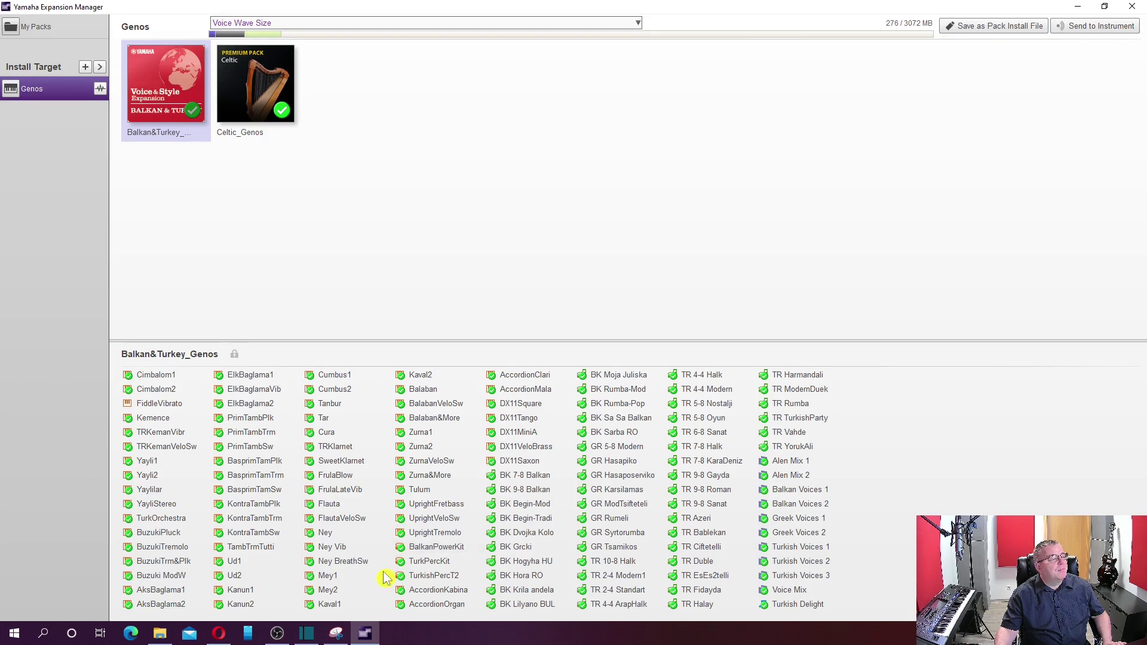
{"action": "left_click", "coordinate": [127, 404]}
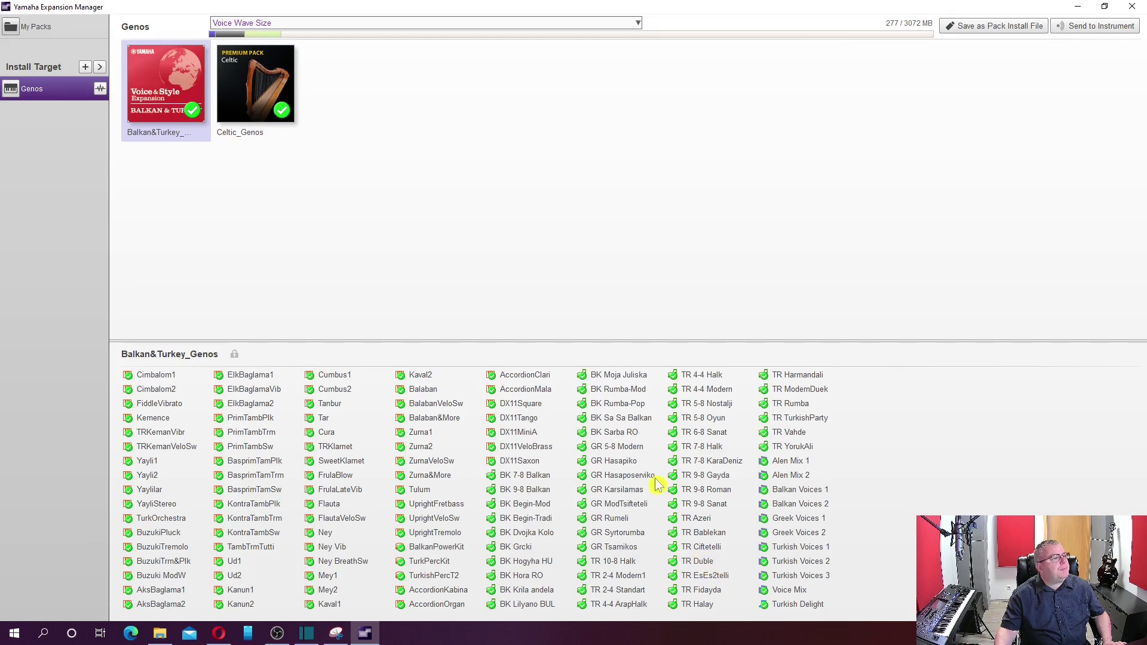
Step: Save the Genos packs as Genos_PackInstallData with type Pack Installation File (*.cpi) in the Pack Install Daten folder, replacing the existing file
{"action": "left_click", "coordinate": [248, 95]}
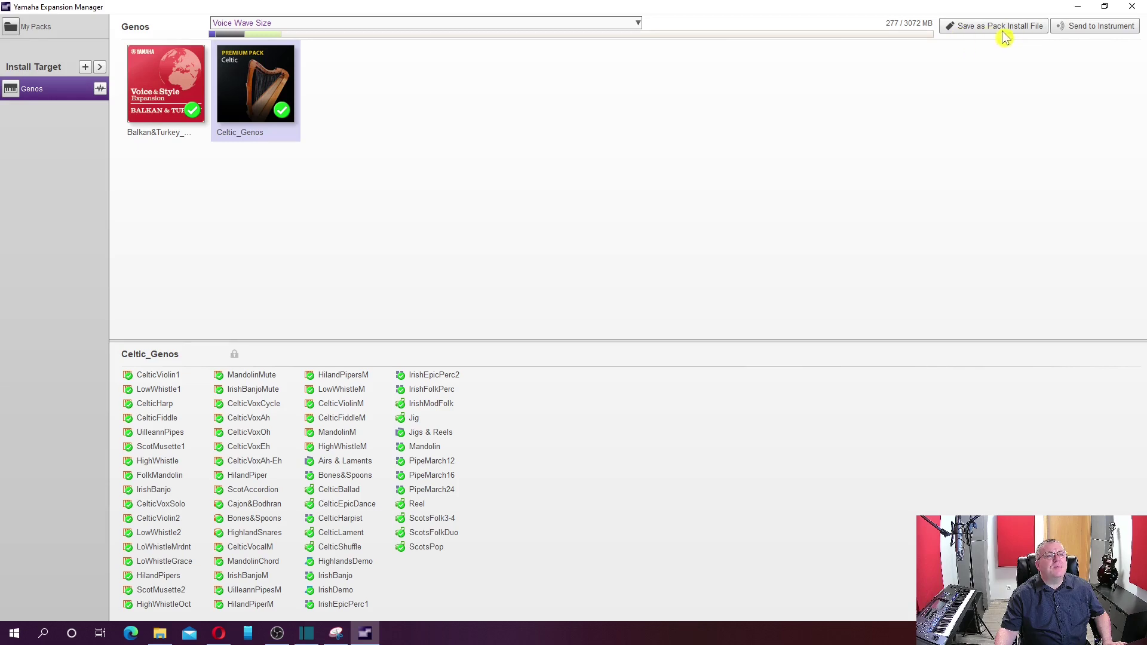
{"action": "left_click", "coordinate": [1021, 32]}
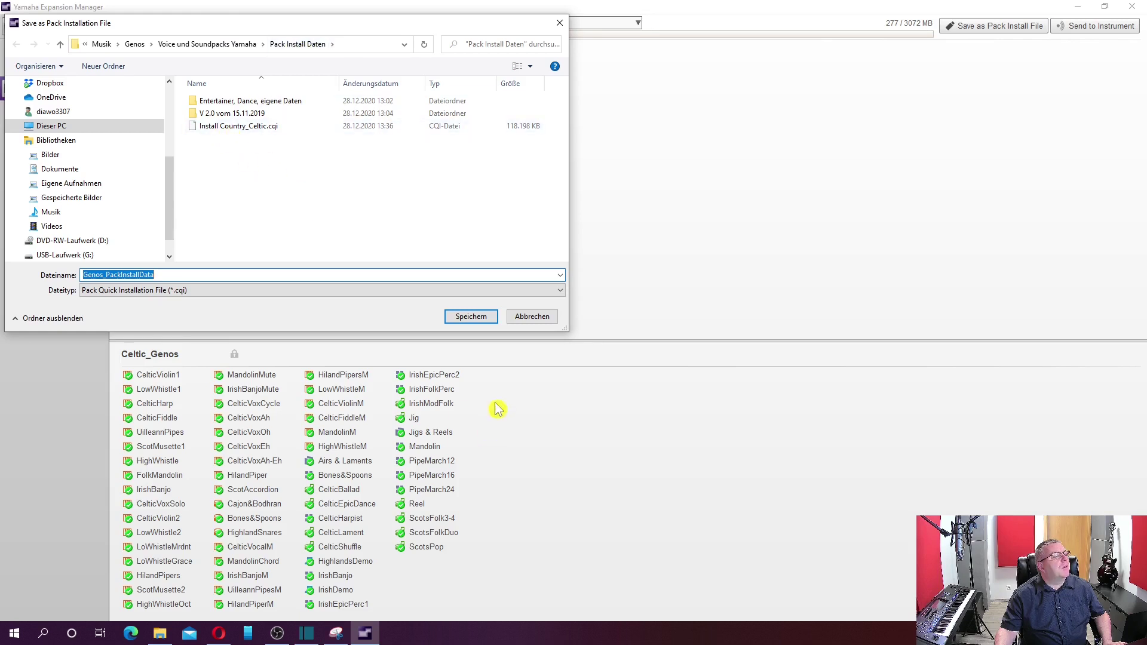
{"action": "left_click", "coordinate": [198, 271]}
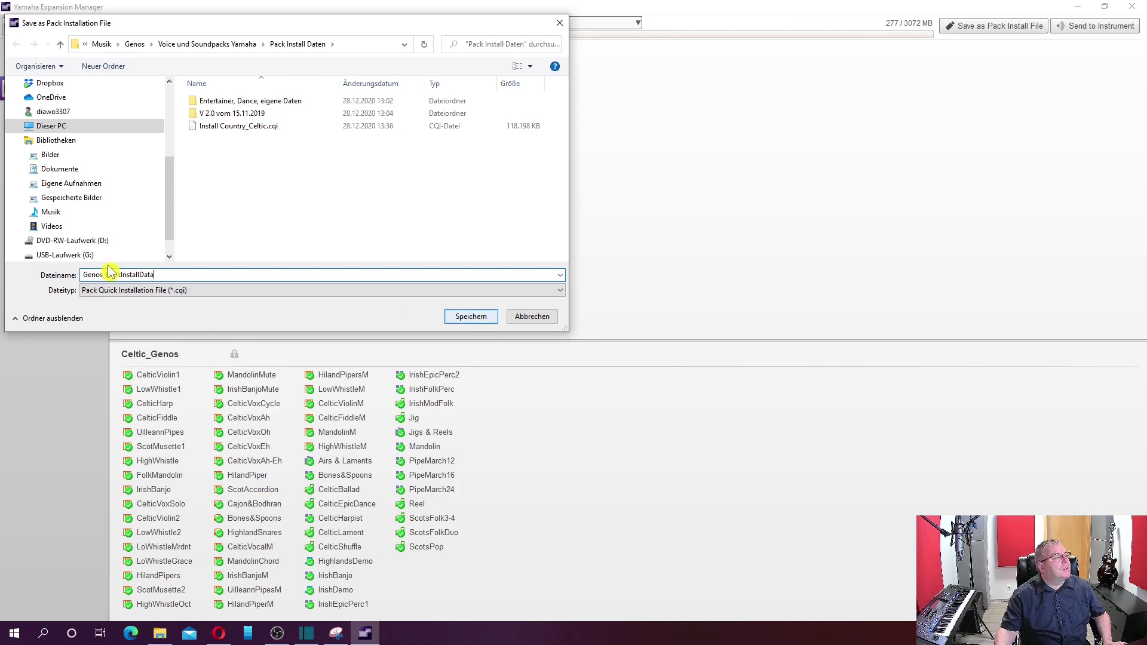
{"action": "left_click", "coordinate": [560, 293]}
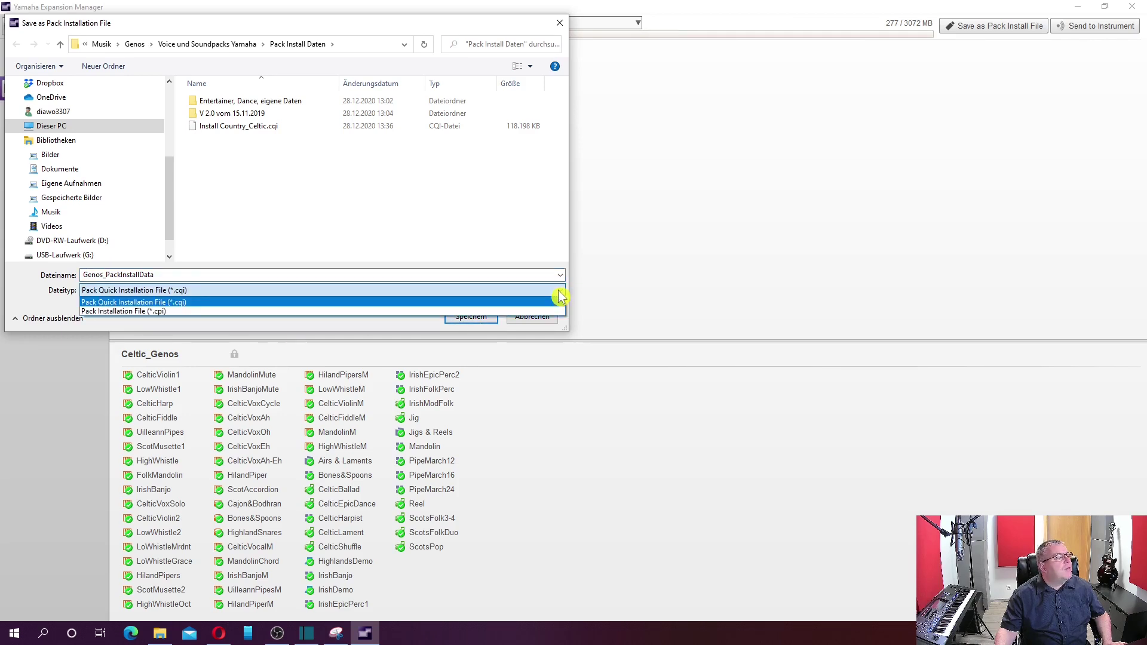
{"action": "left_click", "coordinate": [159, 312]}
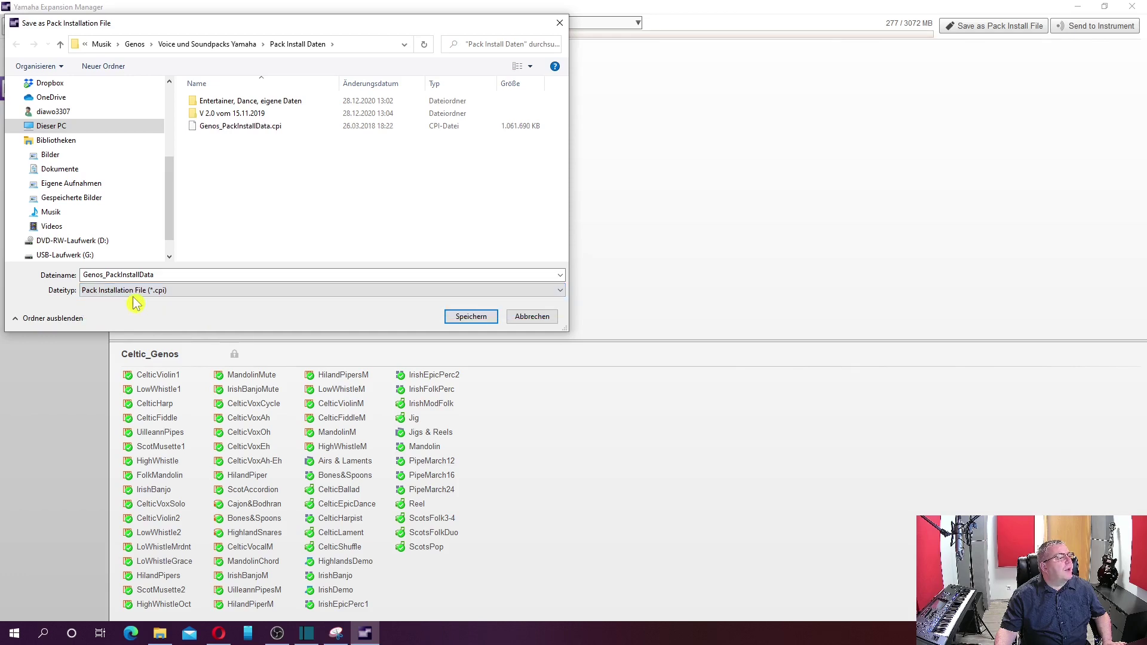
{"action": "left_click", "coordinate": [327, 290]}
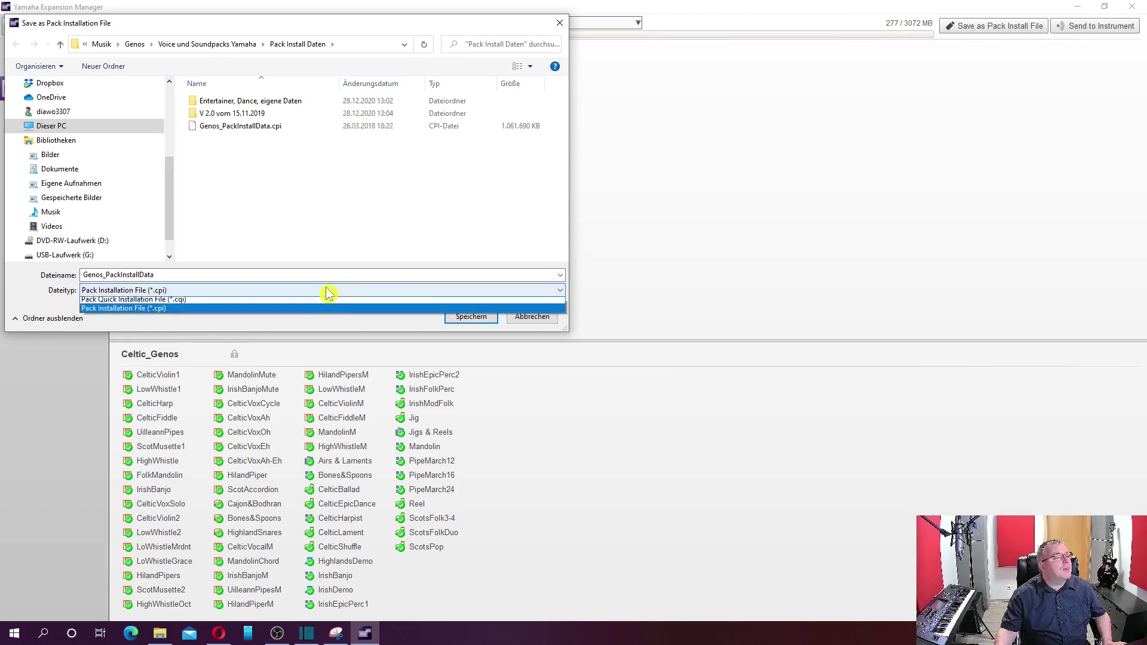
{"action": "left_click", "coordinate": [213, 302]}
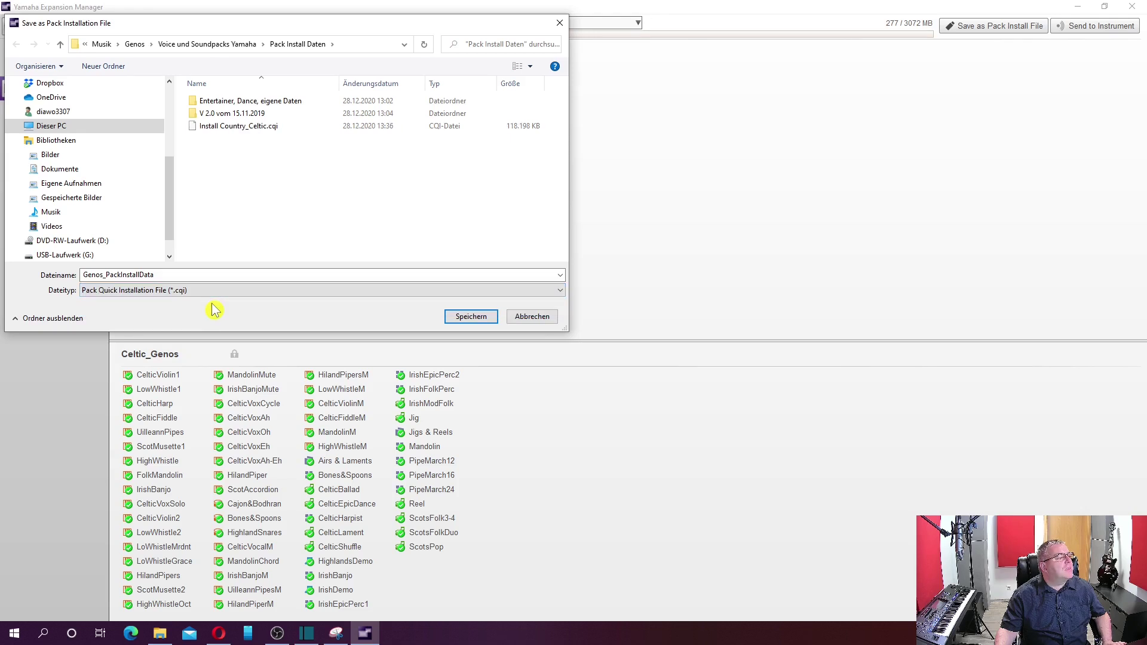
{"action": "left_click", "coordinate": [253, 294]}
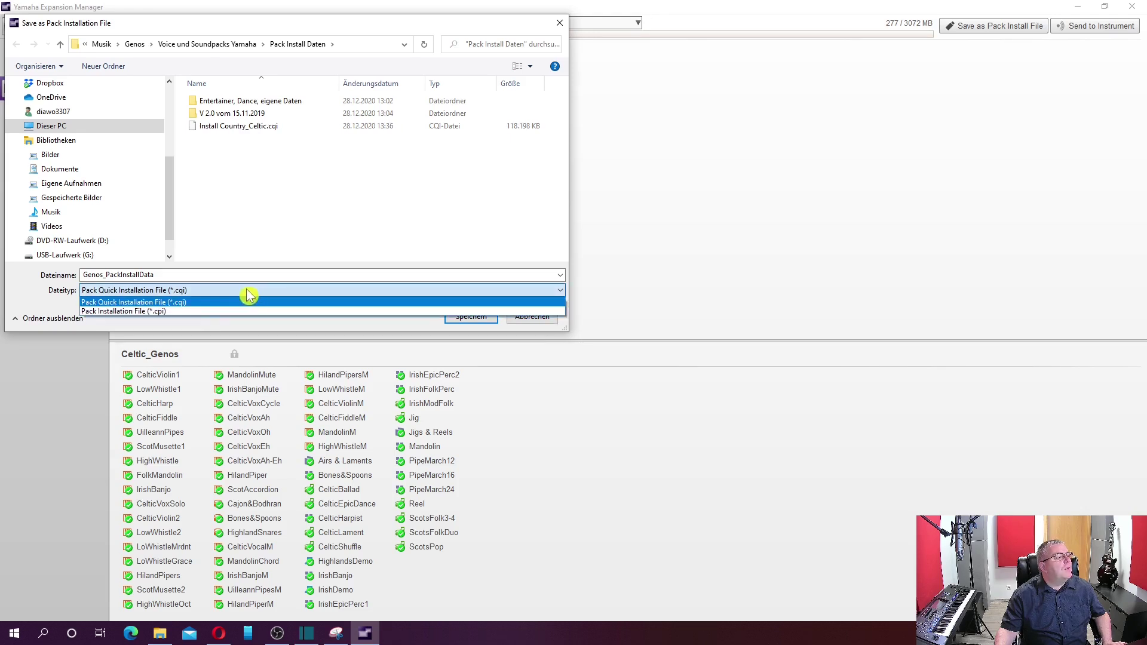
{"action": "left_click", "coordinate": [209, 312]}
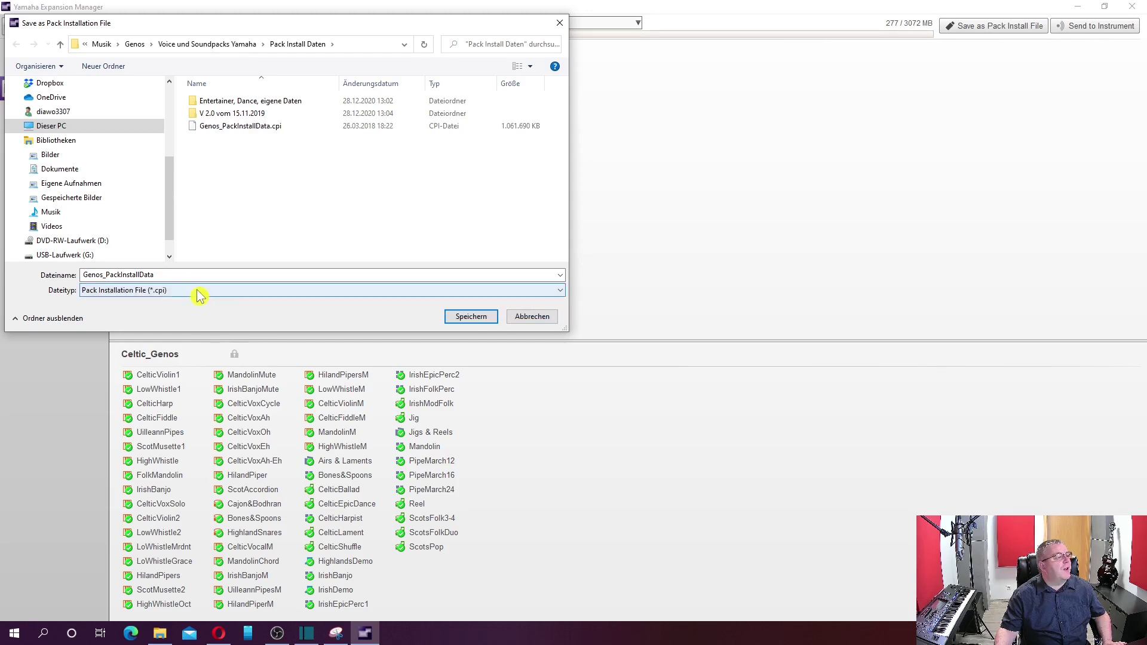
{"action": "left_click", "coordinate": [471, 319]}
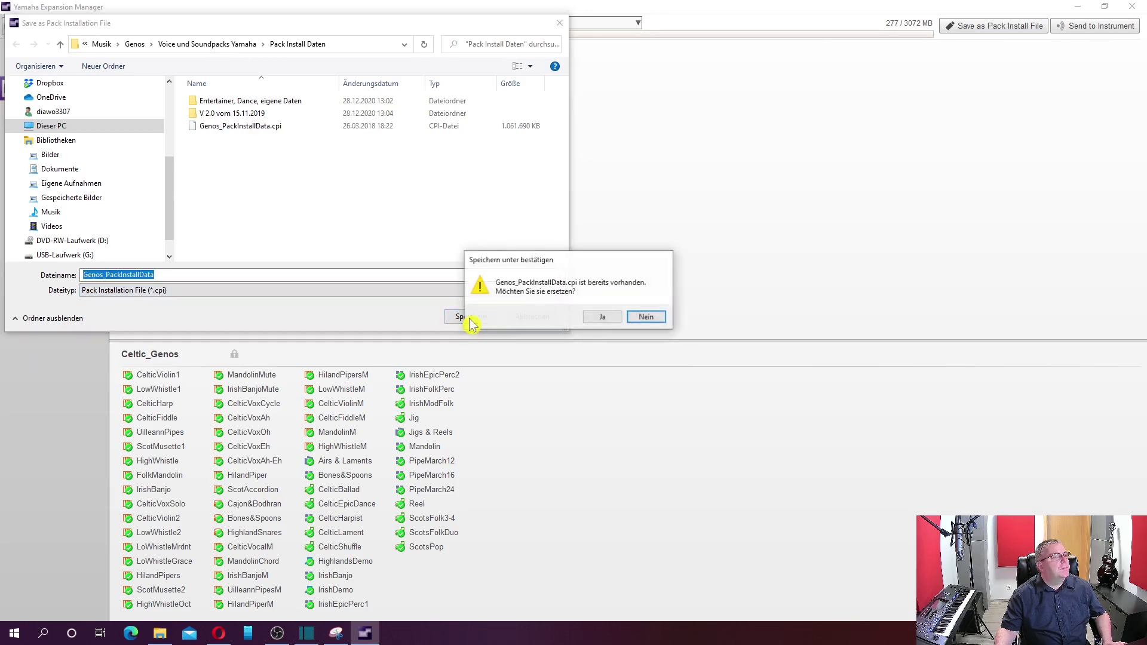
{"action": "left_click", "coordinate": [598, 317]}
{"action": "left_click", "coordinate": [575, 334]}
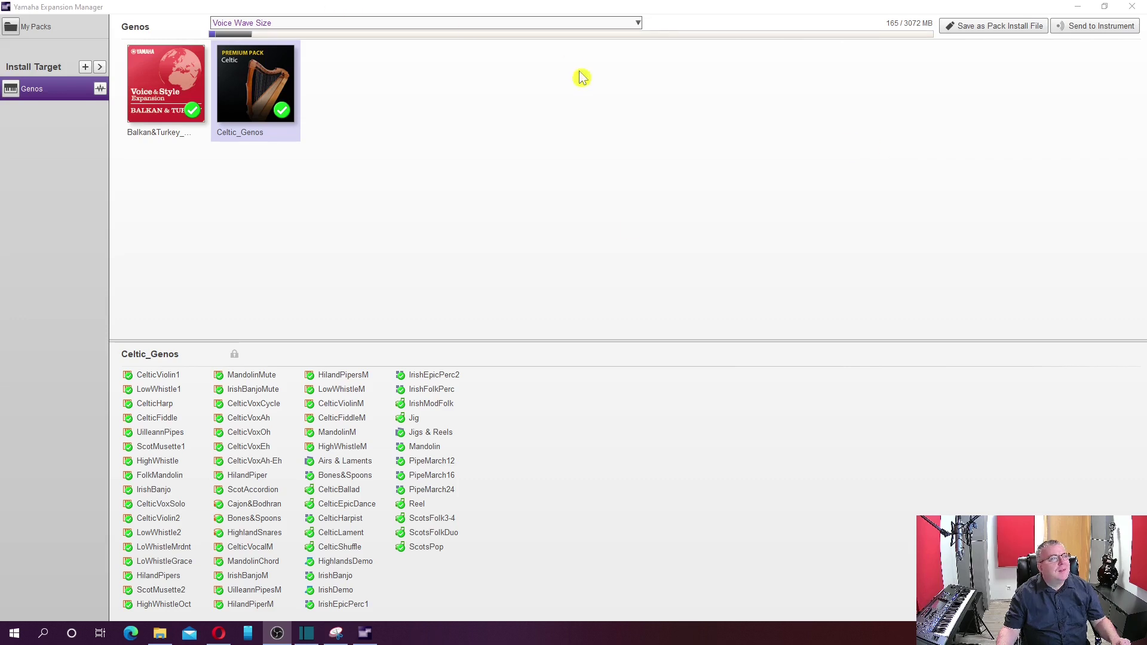
Step: Switch to File Explorer and copy Genos_PackInstallData.cpi from the Pack Install Daten folder to the USB drive (G:)
{"action": "left_click", "coordinate": [160, 634]}
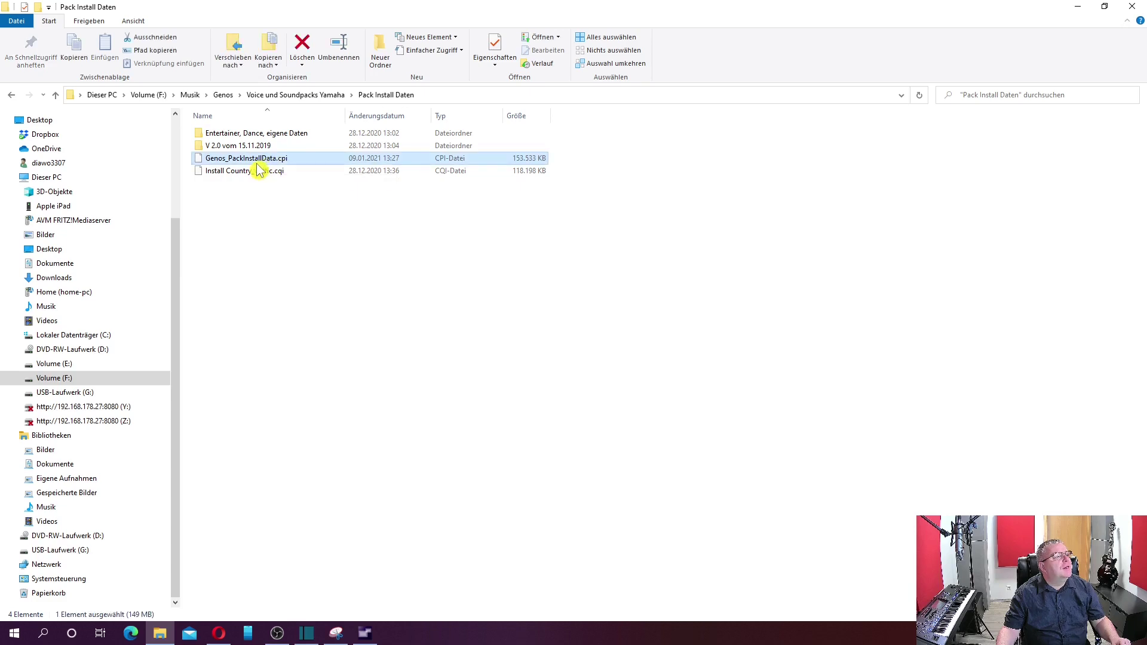
{"action": "left_click", "coordinate": [312, 156]}
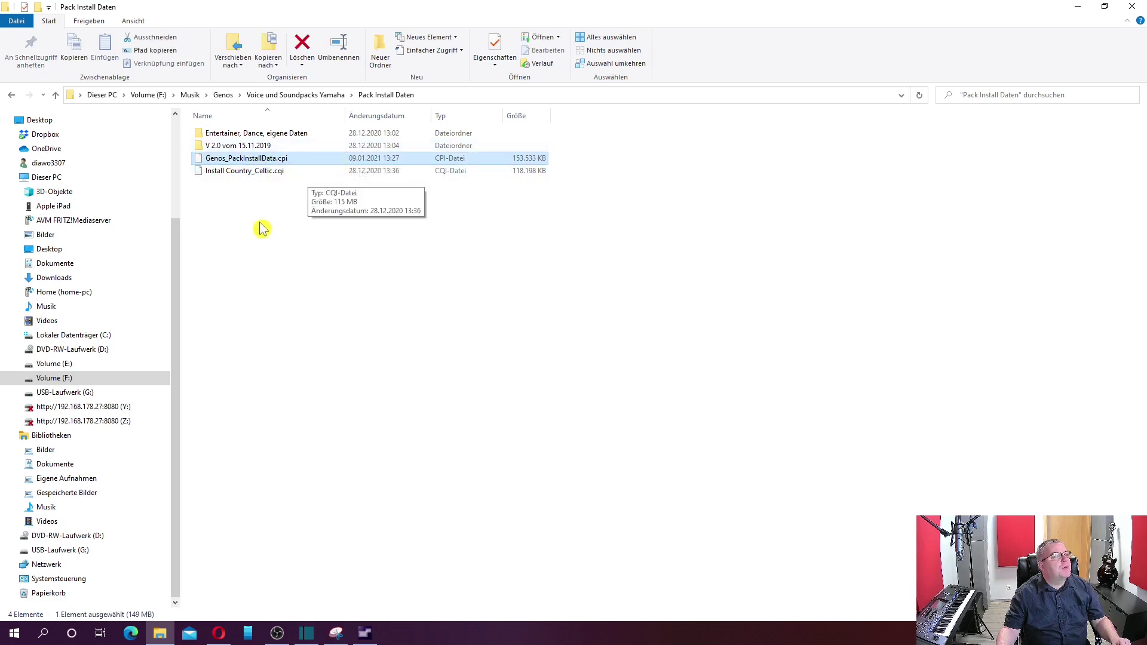
{"action": "right_click", "coordinate": [281, 160]}
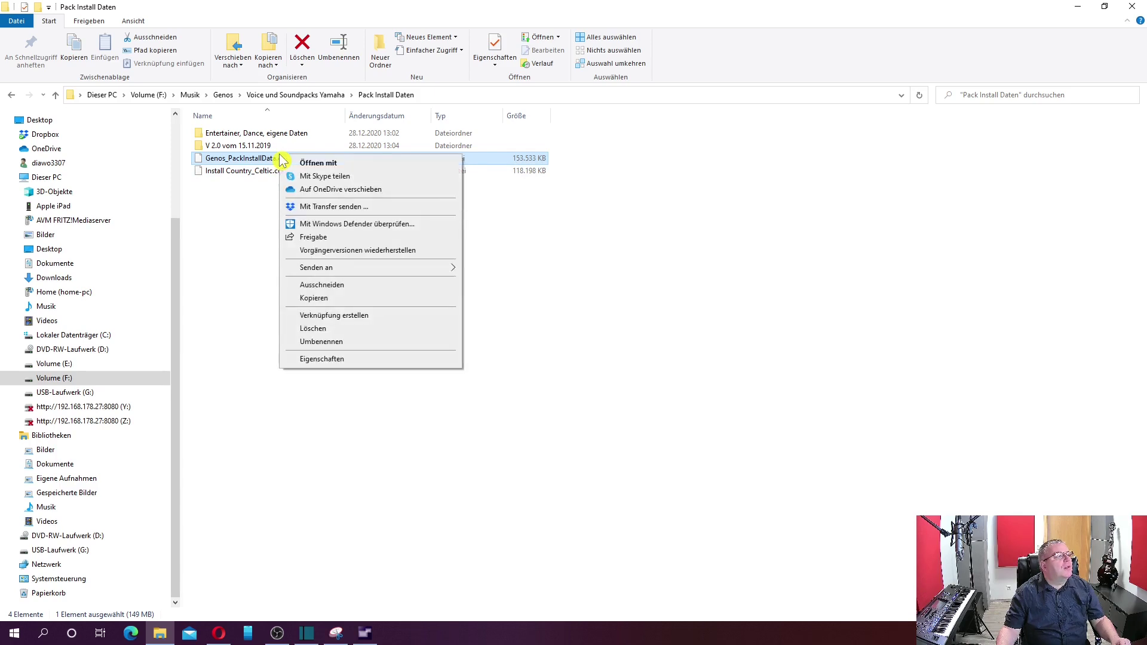
{"action": "left_click", "coordinate": [320, 298]}
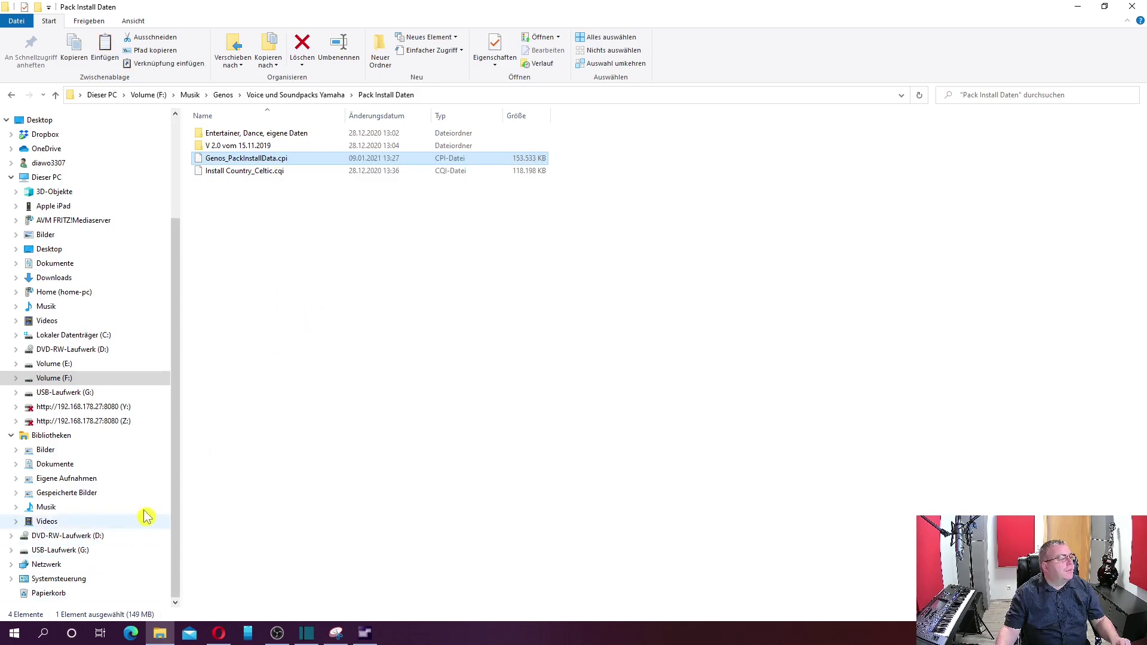
{"action": "left_click", "coordinate": [70, 393]}
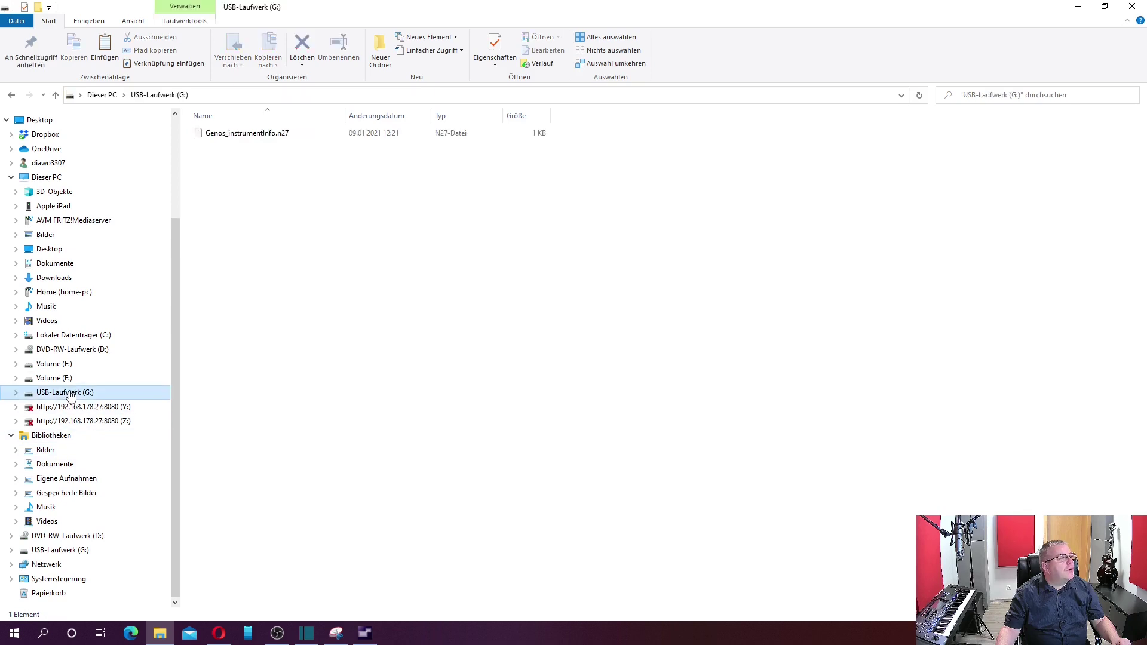
{"action": "right_click", "coordinate": [317, 264]}
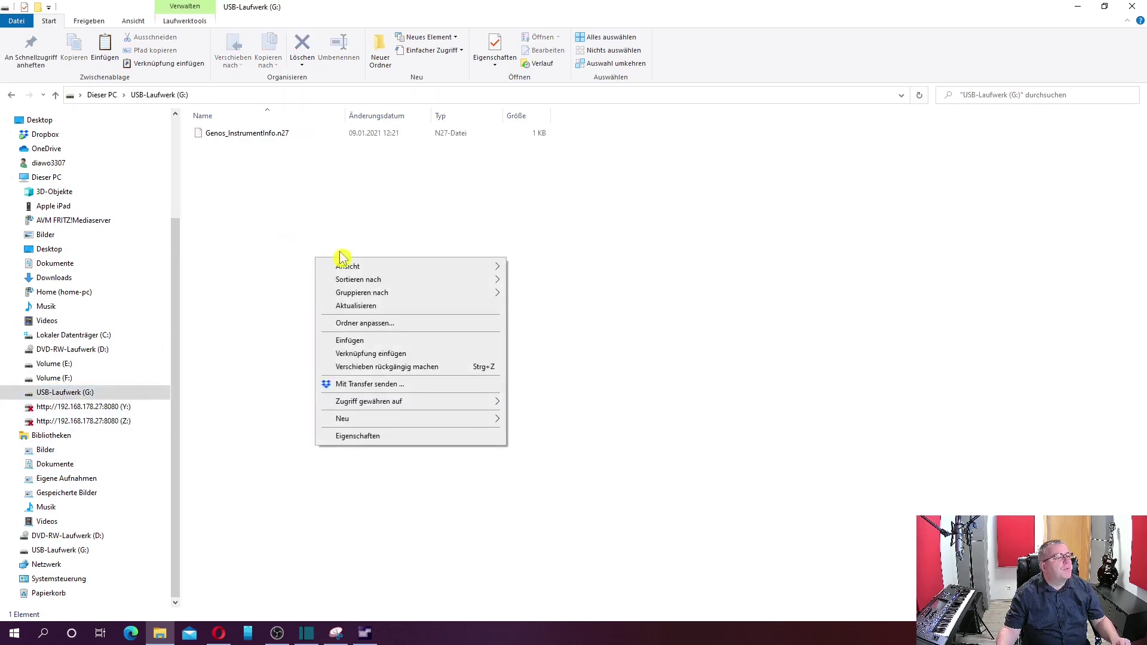
{"action": "left_click", "coordinate": [357, 342]}
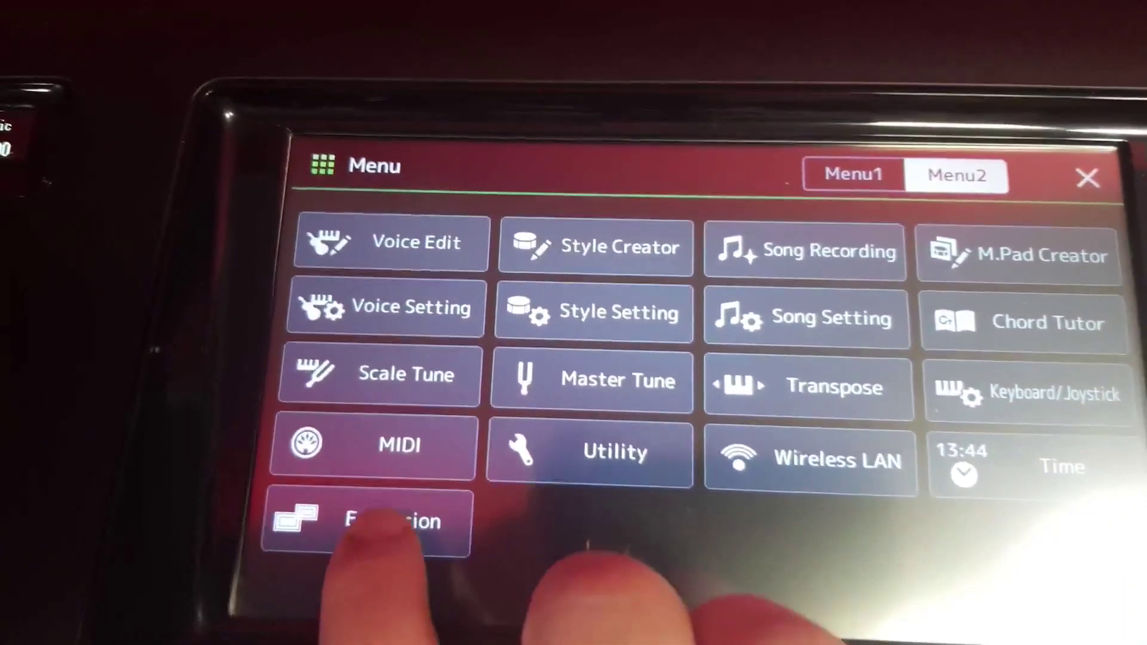
{"action": "left_click", "coordinate": [367, 521]}
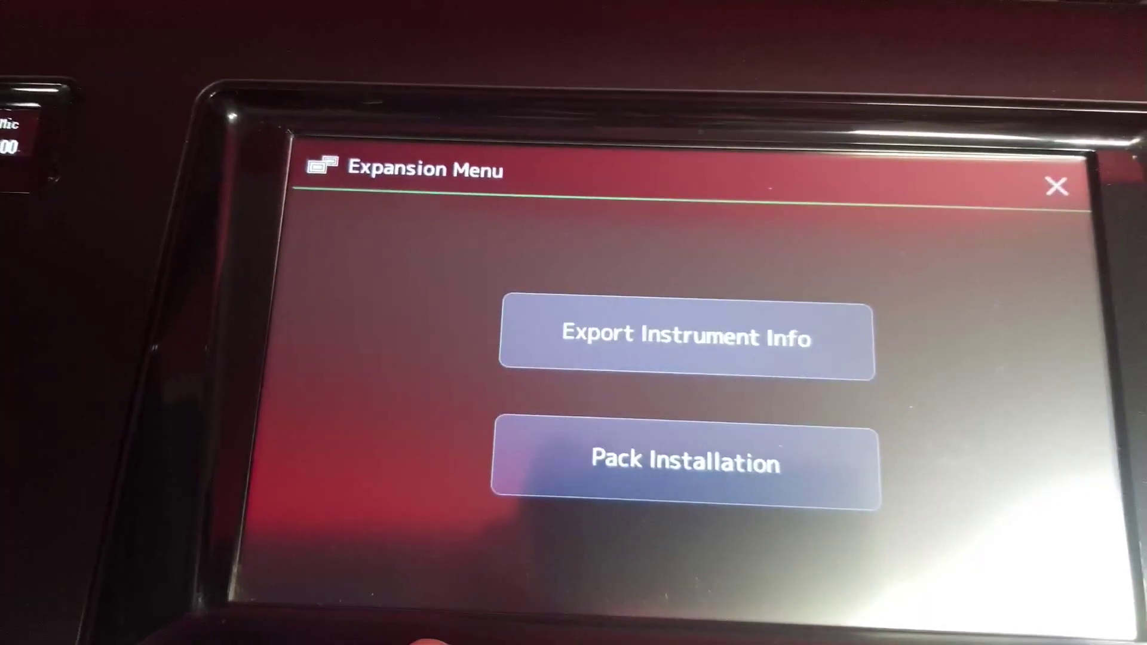
{"action": "left_click", "coordinate": [717, 469]}
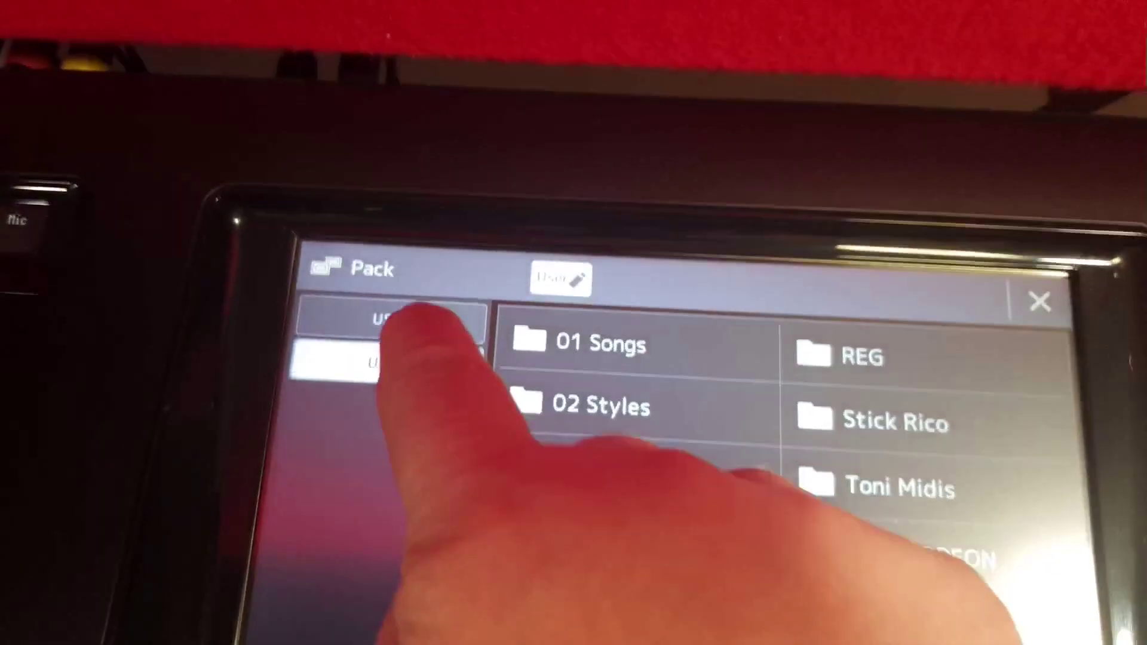
{"action": "left_click", "coordinate": [391, 267]}
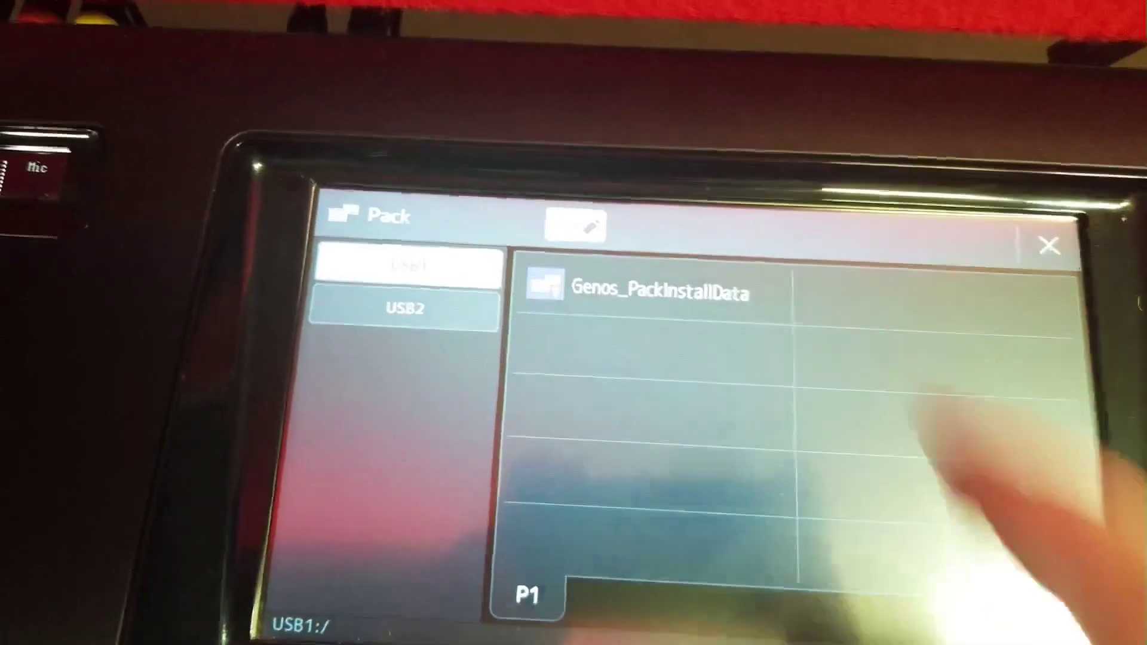
{"action": "left_click", "coordinate": [657, 291]}
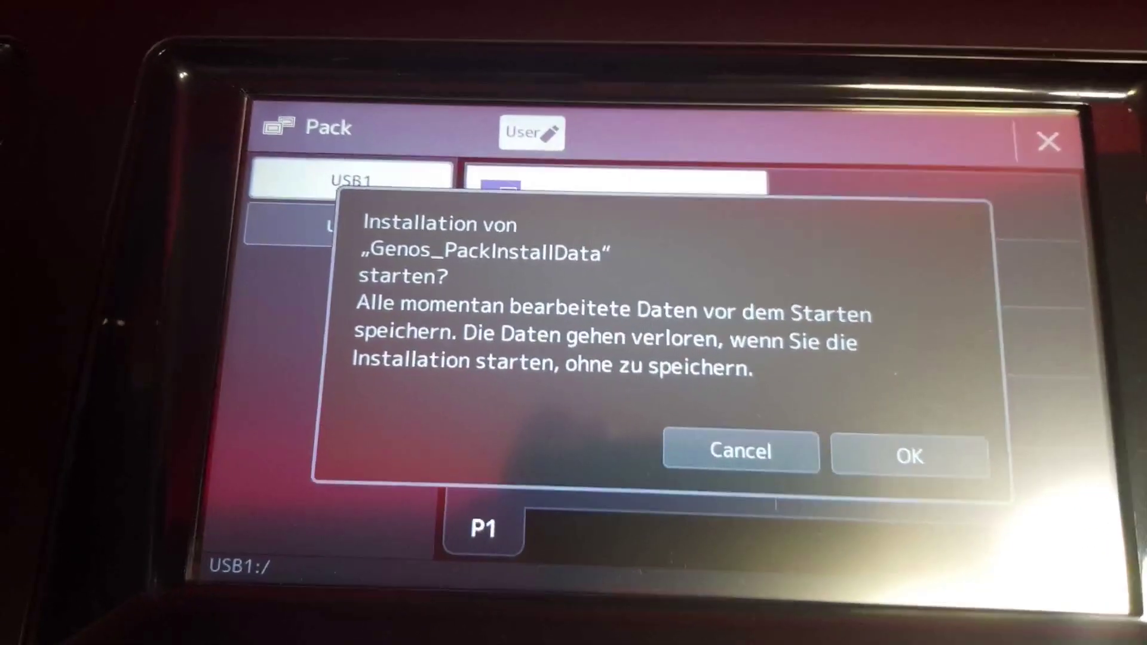
{"action": "key", "text": "Escape"}
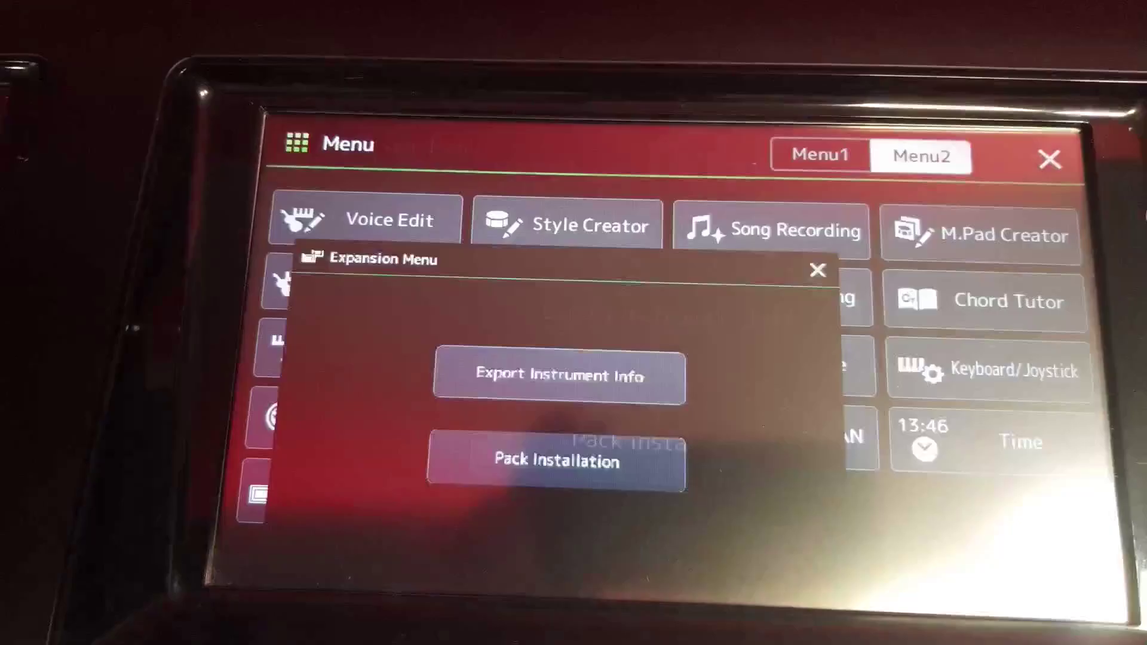
{"action": "key", "text": "Escape"}
{"action": "key", "text": "Escape"}
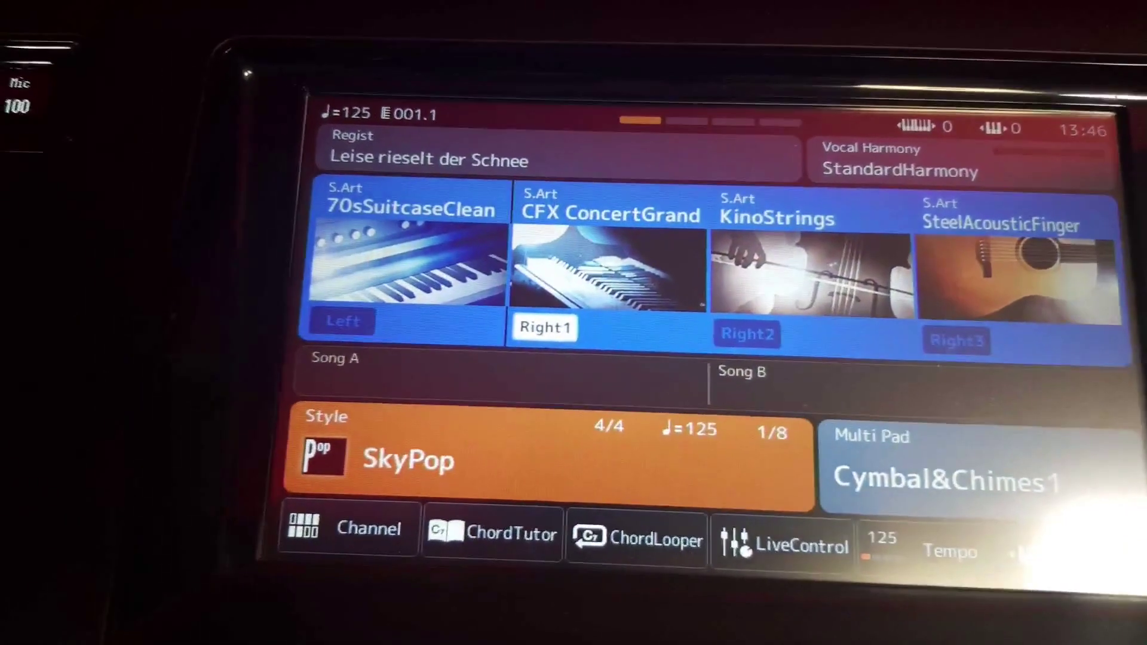